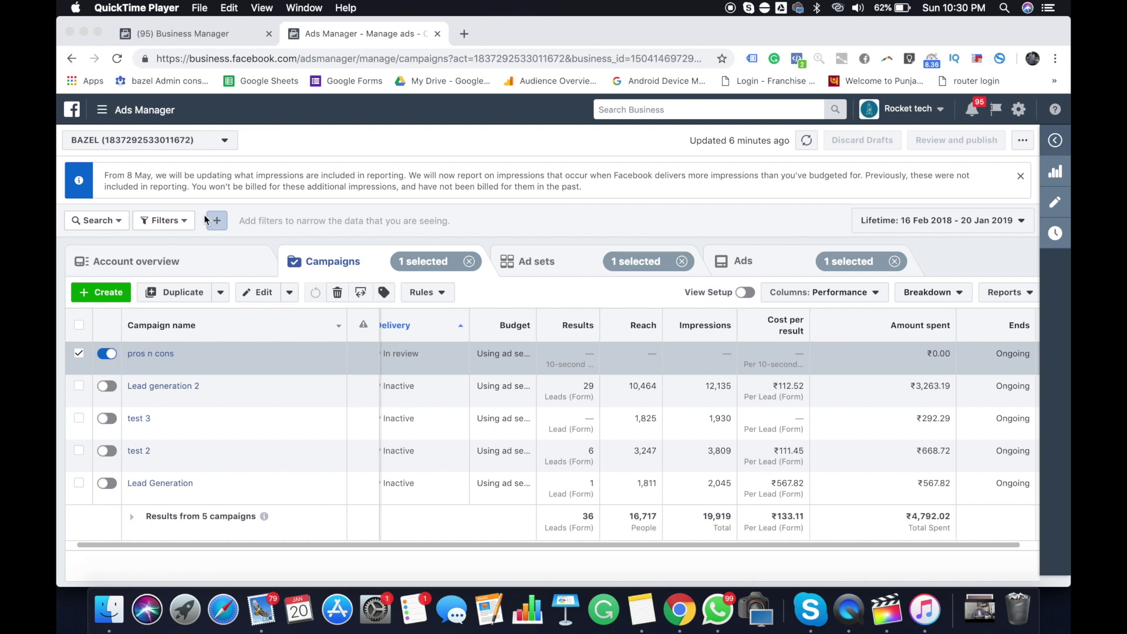
Start creating a new campaign with the Video Views marketing objective.
{"action": "left_click", "coordinate": [75, 297]}
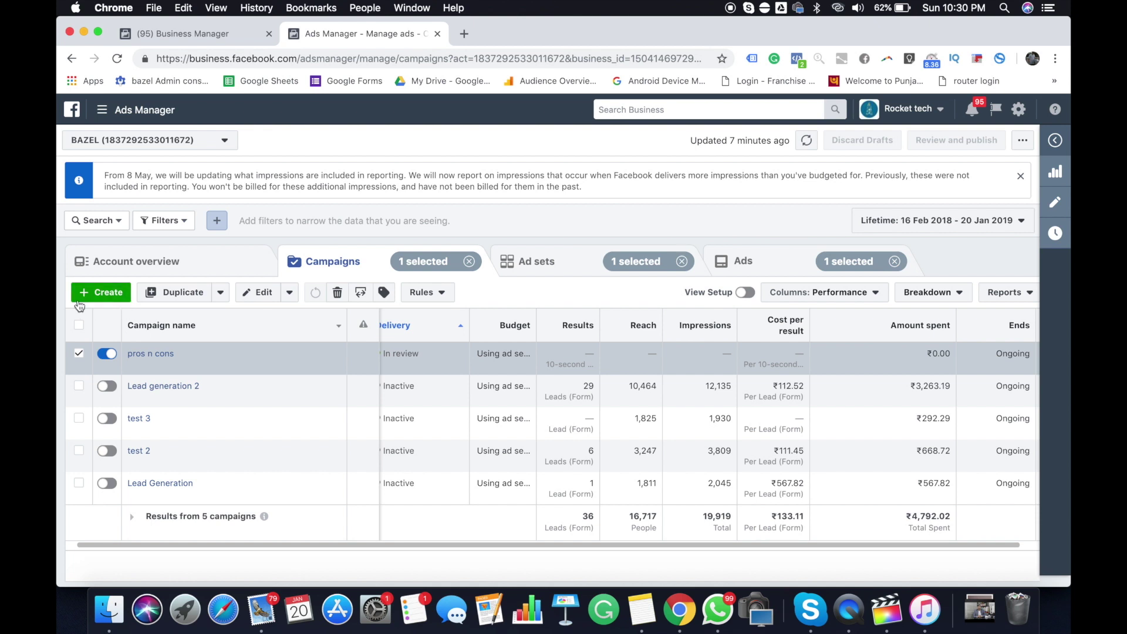
{"action": "left_click", "coordinate": [109, 294]}
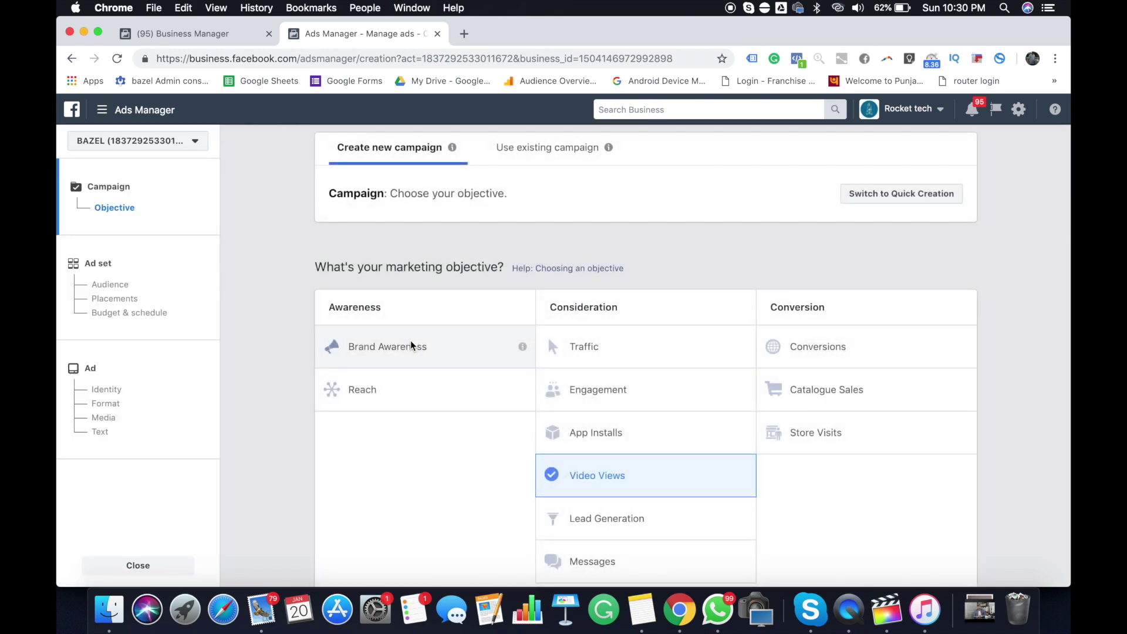
{"action": "scroll", "coordinate": [533, 417], "scroll_direction": "down", "scroll_amount": 2}
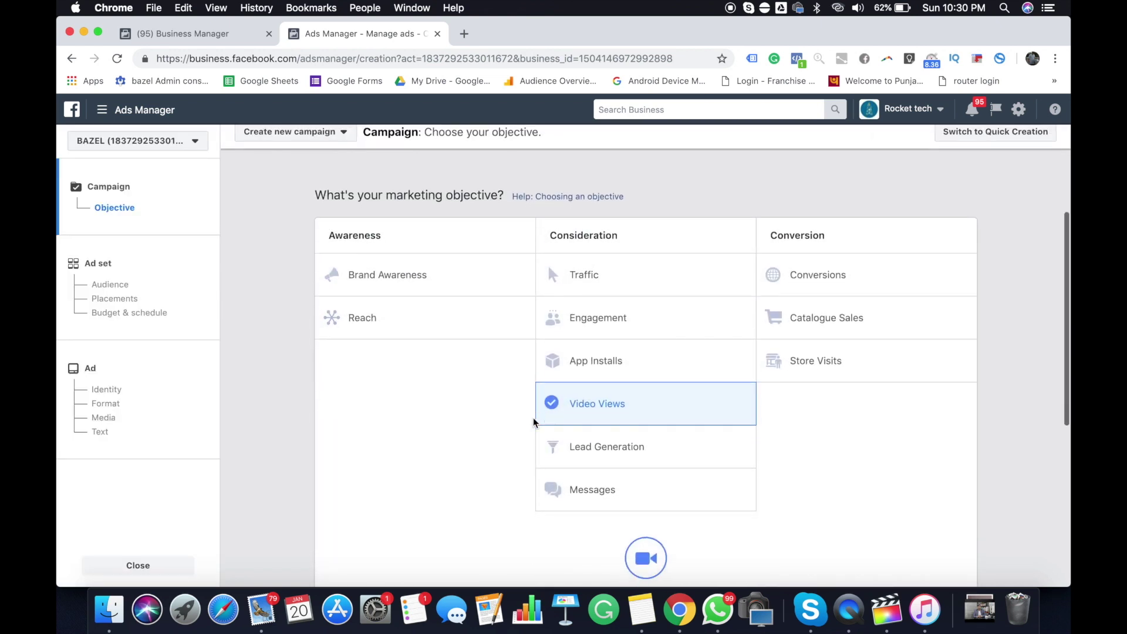
{"action": "scroll", "coordinate": [533, 422], "scroll_direction": "down", "scroll_amount": 1}
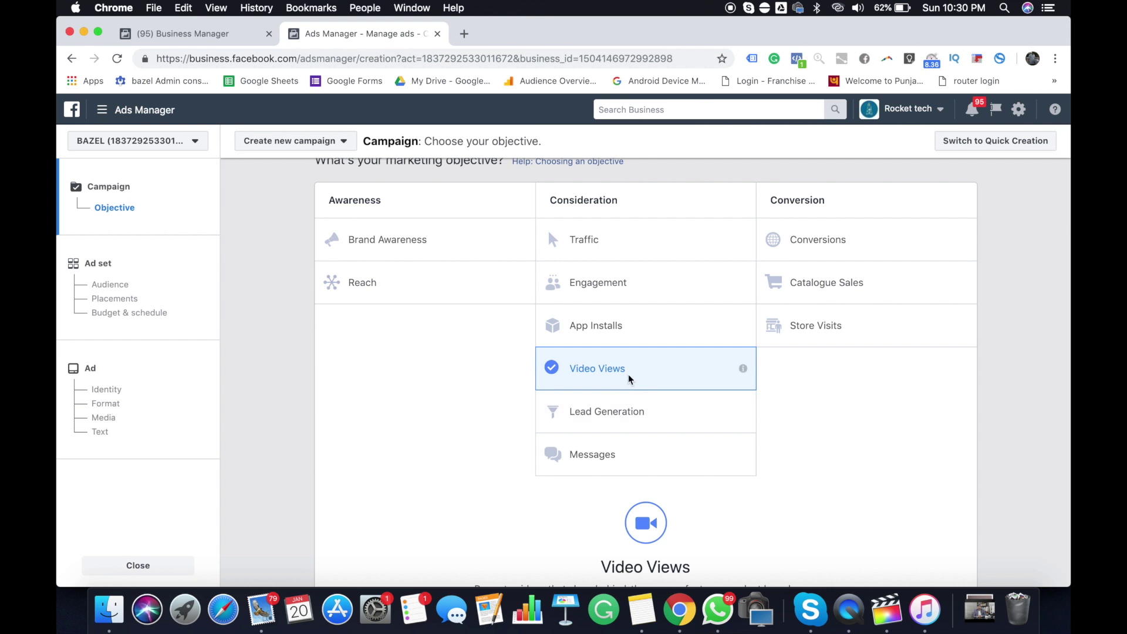
{"action": "scroll", "coordinate": [545, 382], "scroll_direction": "down", "scroll_amount": 3}
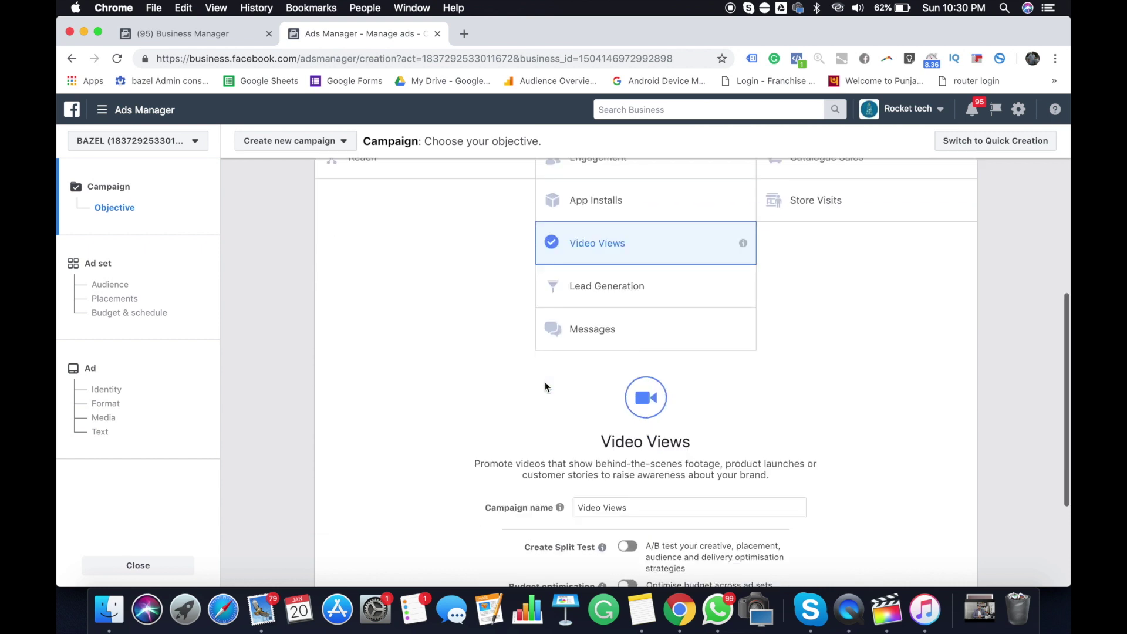
{"action": "scroll", "coordinate": [545, 387], "scroll_direction": "up", "scroll_amount": 2}
{"action": "scroll", "coordinate": [576, 370], "scroll_direction": "down", "scroll_amount": 4}
Name the campaign "pros n sons" and continue to the ad set settings.
{"action": "mouse_move", "coordinate": [561, 412]}
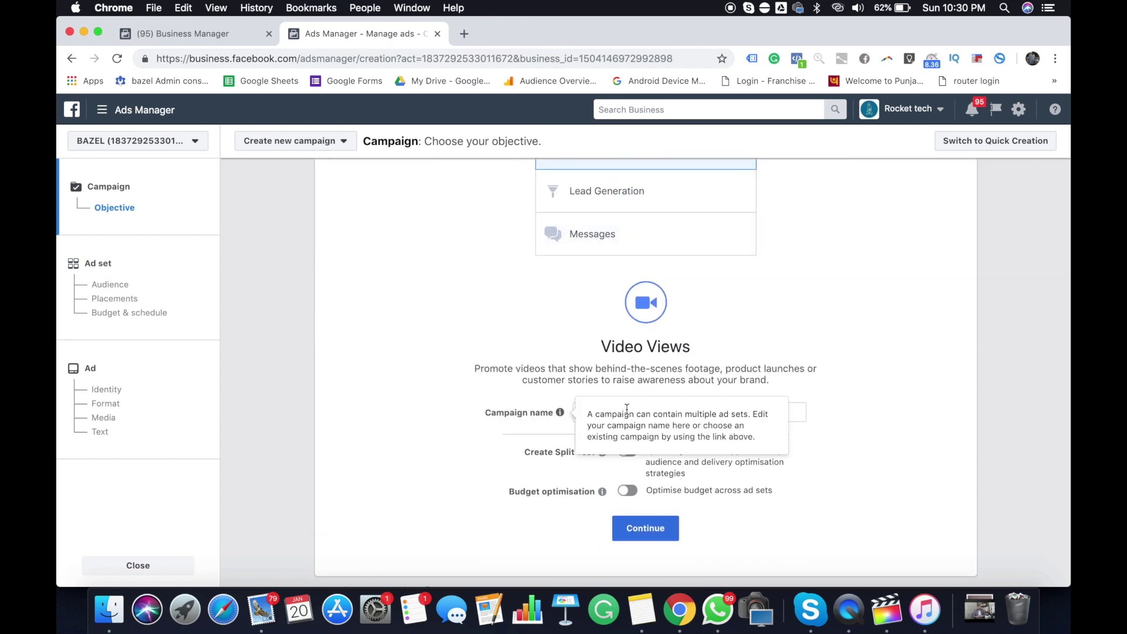
{"action": "double_click", "coordinate": [644, 418]}
{"action": "key", "text": "super+a"}
{"action": "type", "text": "pros n sons"}
{"action": "left_click", "coordinate": [638, 528]}
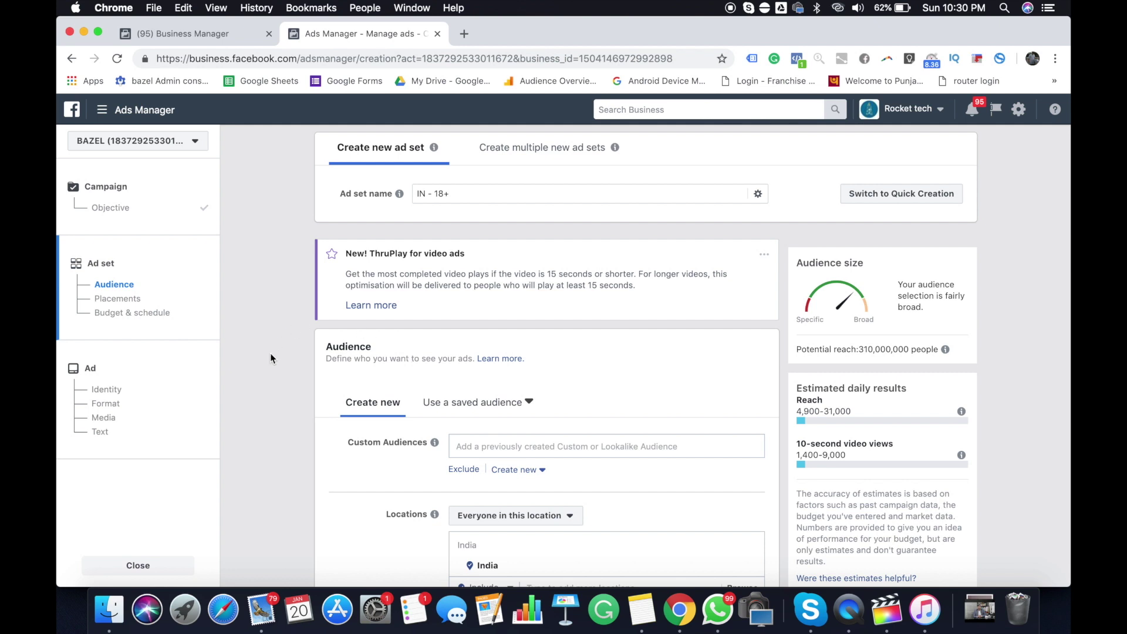
Use the saved audience "business owners interested in digital marketing" for the ad set.
{"action": "left_click", "coordinate": [473, 405]}
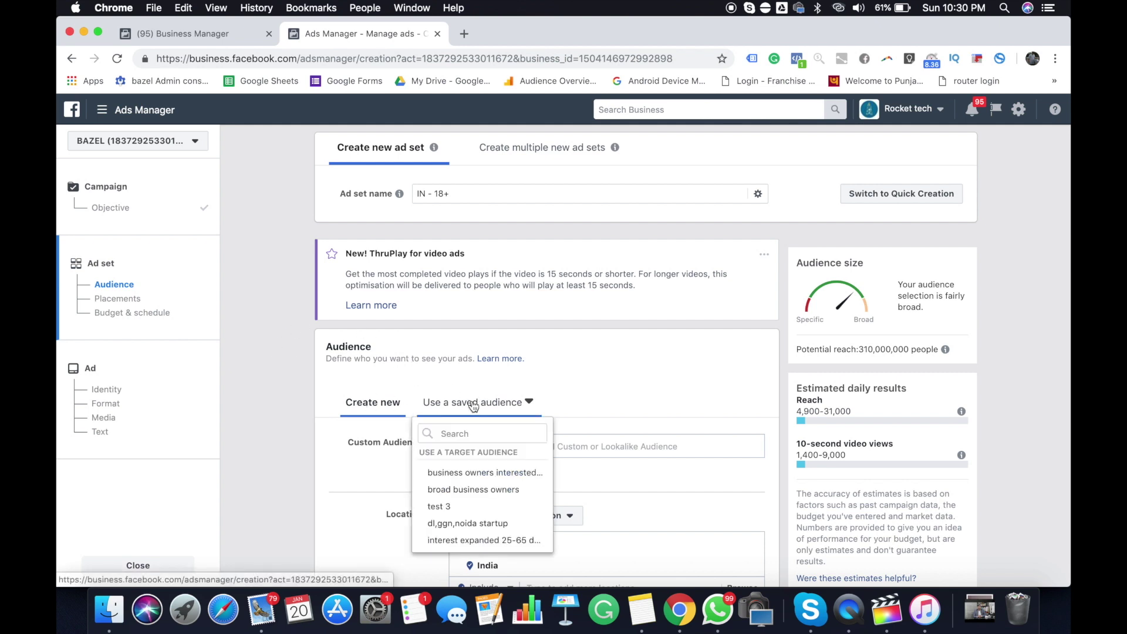
{"action": "left_click", "coordinate": [496, 474]}
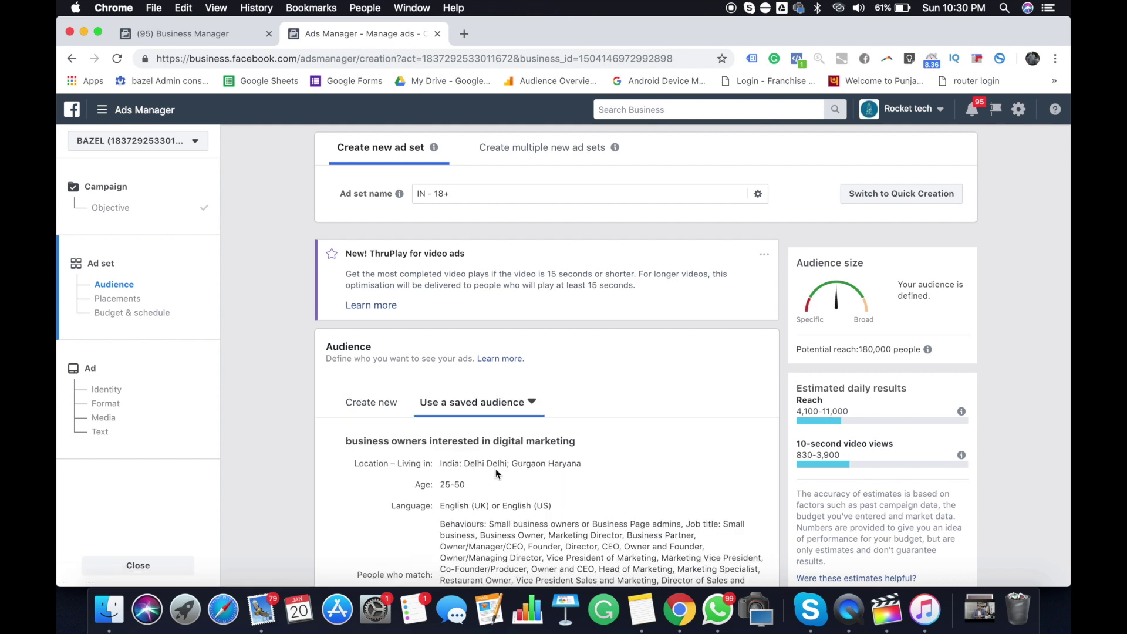
{"action": "scroll", "coordinate": [495, 468], "scroll_direction": "down", "scroll_amount": 3}
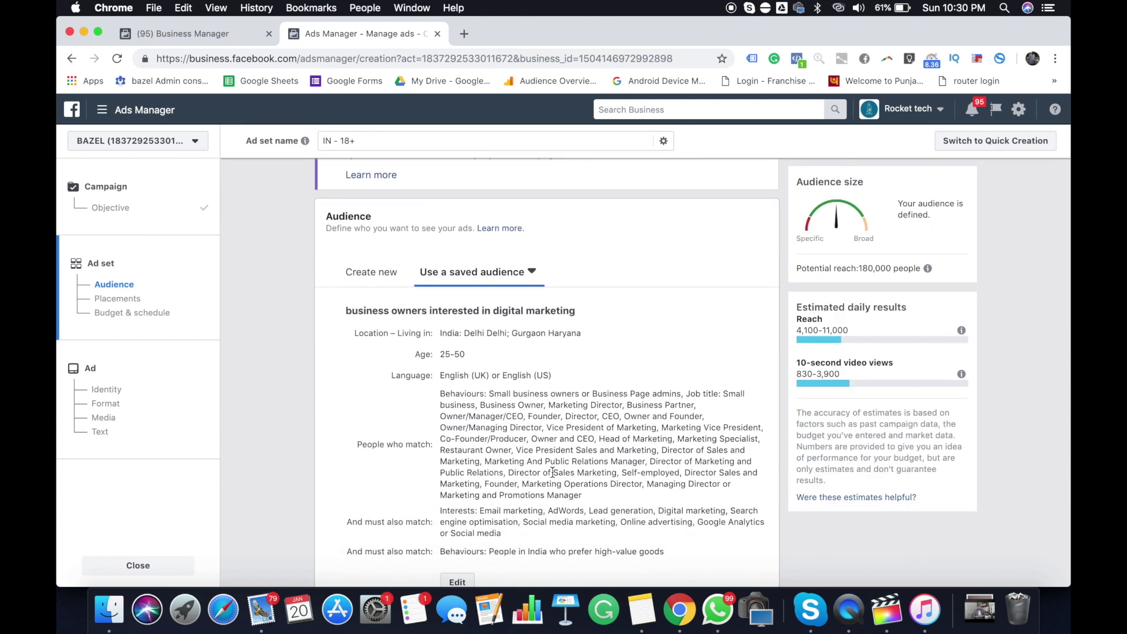
Choose to edit placements and exclude Facebook Instant Articles, In-stream videos, Marketplace and Stories.
{"action": "scroll", "coordinate": [374, 445], "scroll_direction": "down", "scroll_amount": 8}
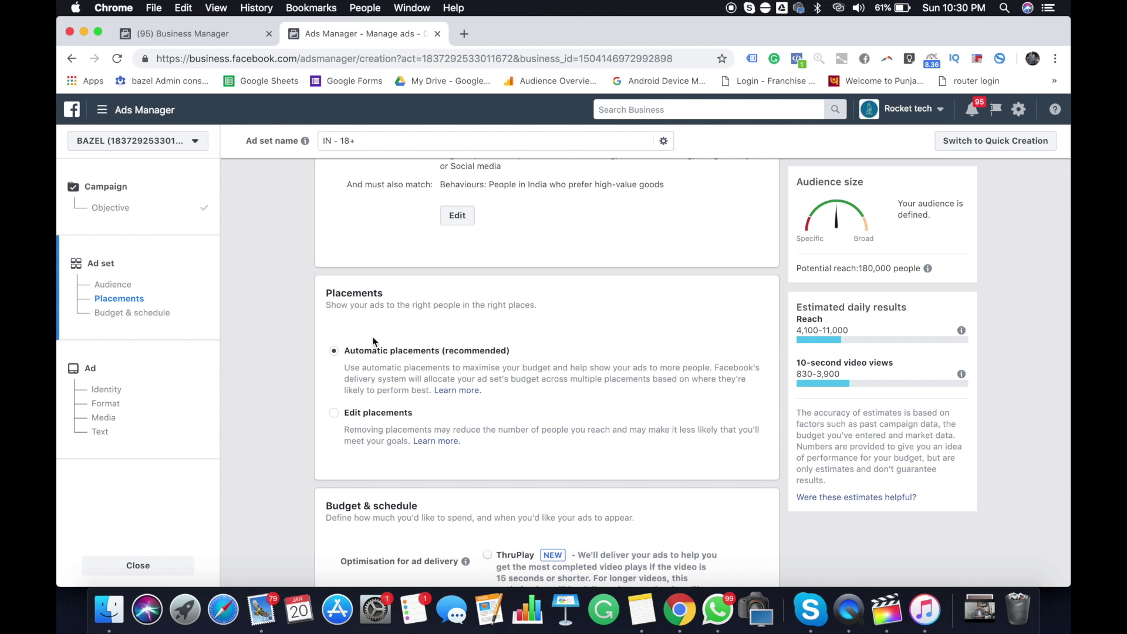
{"action": "left_click", "coordinate": [334, 413]}
{"action": "scroll", "coordinate": [524, 460], "scroll_direction": "down", "scroll_amount": 5}
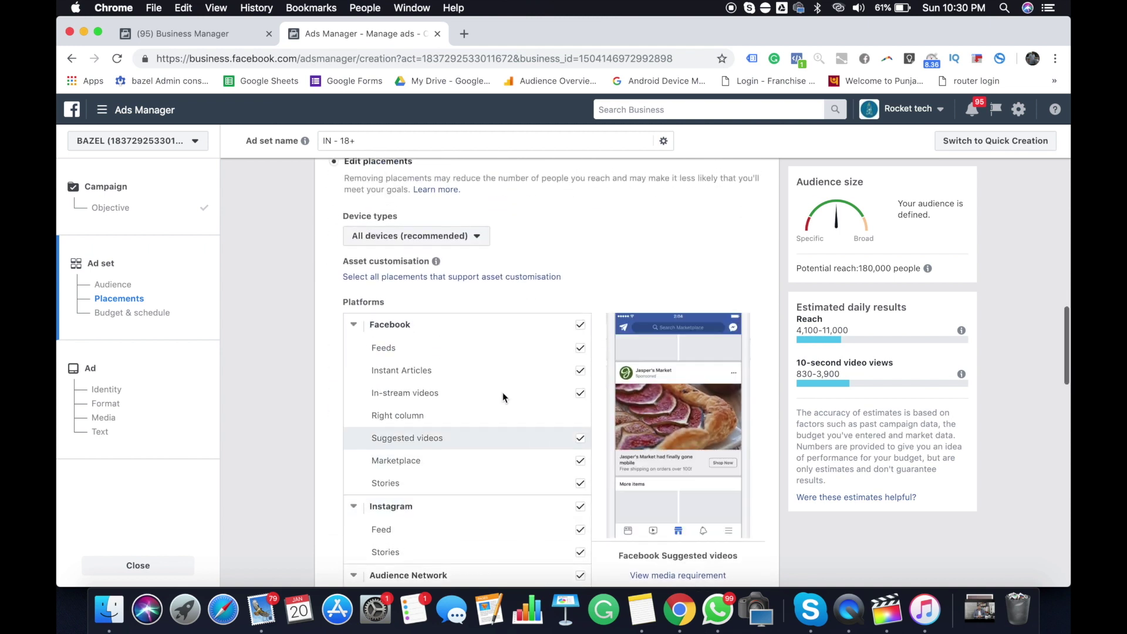
{"action": "left_click", "coordinate": [580, 371]}
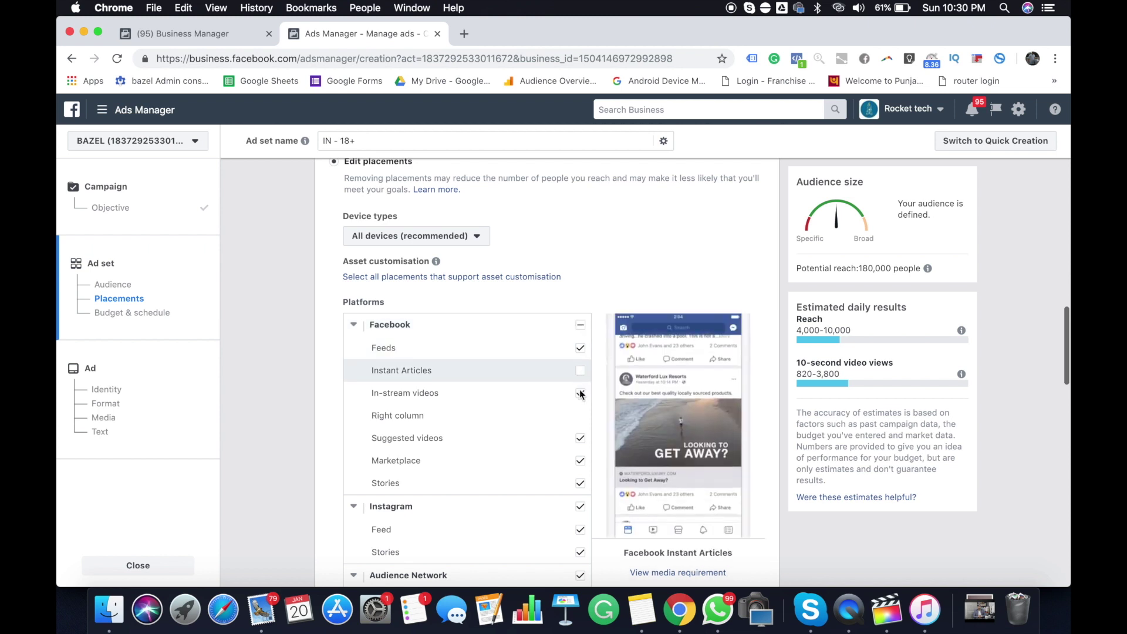
{"action": "left_click", "coordinate": [580, 394]}
{"action": "left_click", "coordinate": [580, 460]}
{"action": "left_click", "coordinate": [580, 483]}
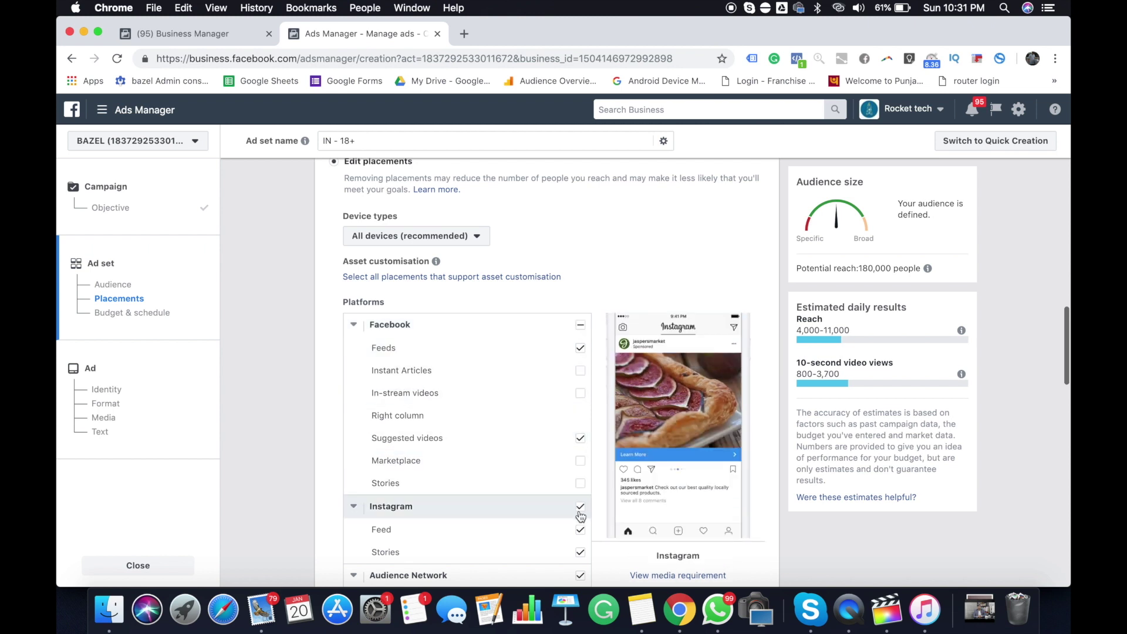
Exclude all Instagram and Audience Network placements from the ad set.
{"action": "left_click", "coordinate": [580, 511]}
{"action": "scroll", "coordinate": [581, 505], "scroll_direction": "down", "scroll_amount": 3}
{"action": "left_click", "coordinate": [580, 440]}
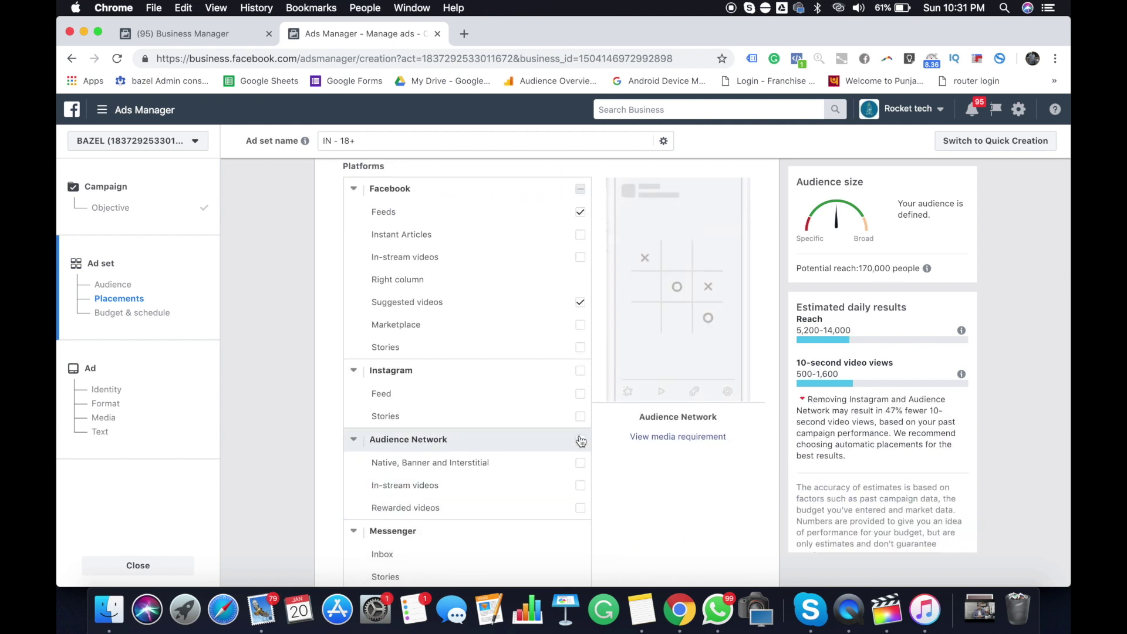
Set the ad set's daily budget to ₹500 in the budget and schedule settings.
{"action": "scroll", "coordinate": [580, 435], "scroll_direction": "down", "scroll_amount": 5}
{"action": "scroll", "coordinate": [463, 423], "scroll_direction": "down", "scroll_amount": 3}
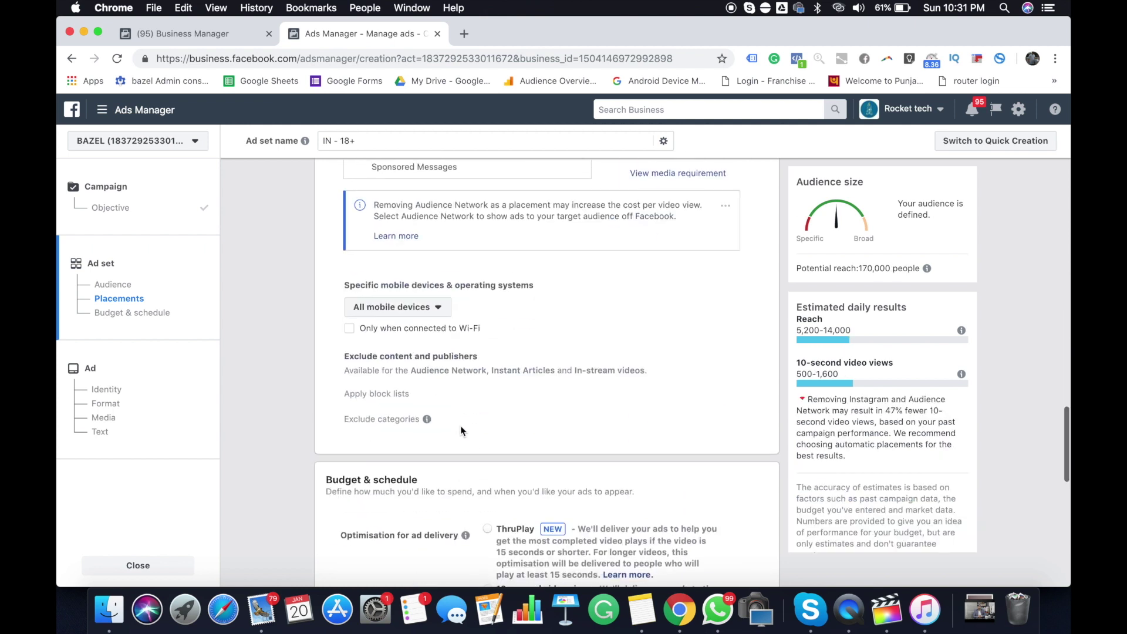
{"action": "scroll", "coordinate": [460, 425], "scroll_direction": "down", "scroll_amount": 2}
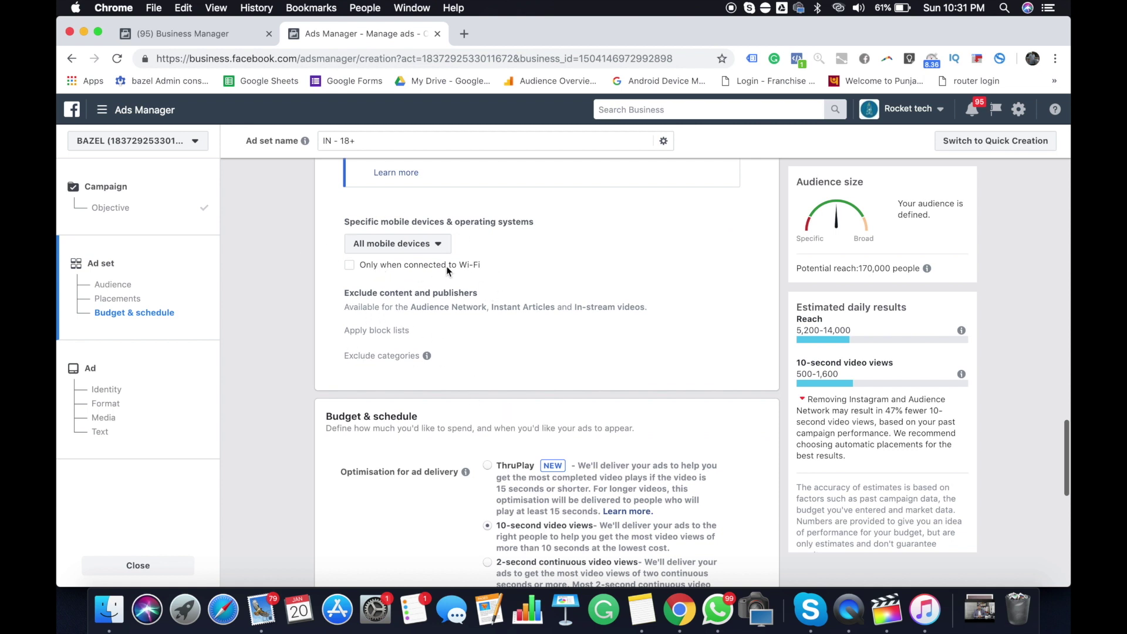
{"action": "scroll", "coordinate": [417, 332], "scroll_direction": "down", "scroll_amount": 5}
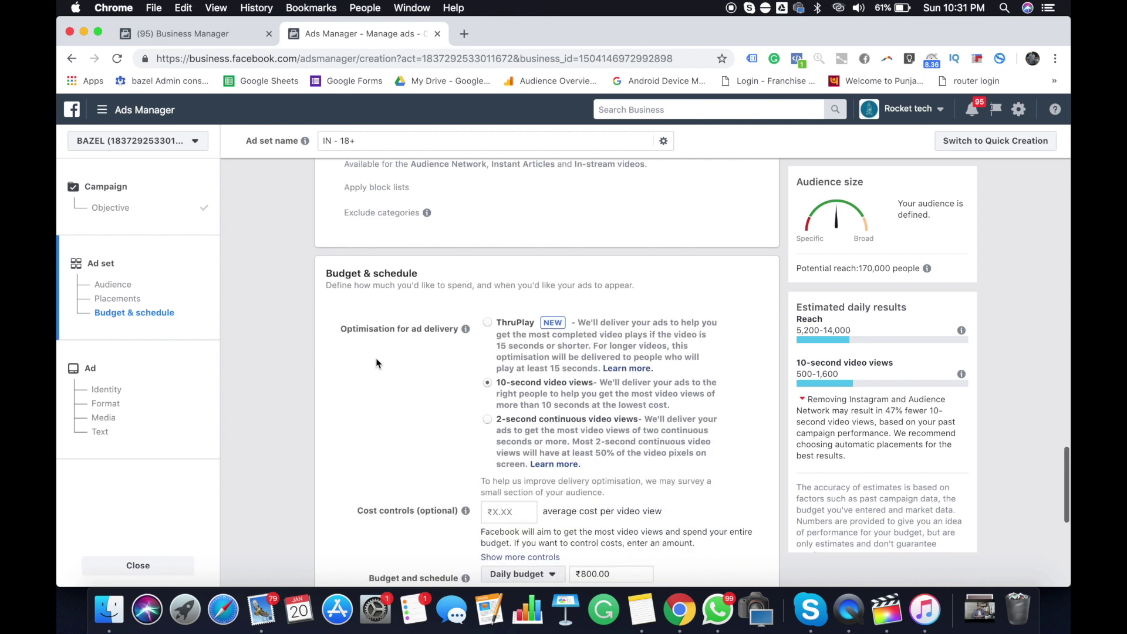
{"action": "scroll", "coordinate": [457, 388], "scroll_direction": "down", "scroll_amount": 3}
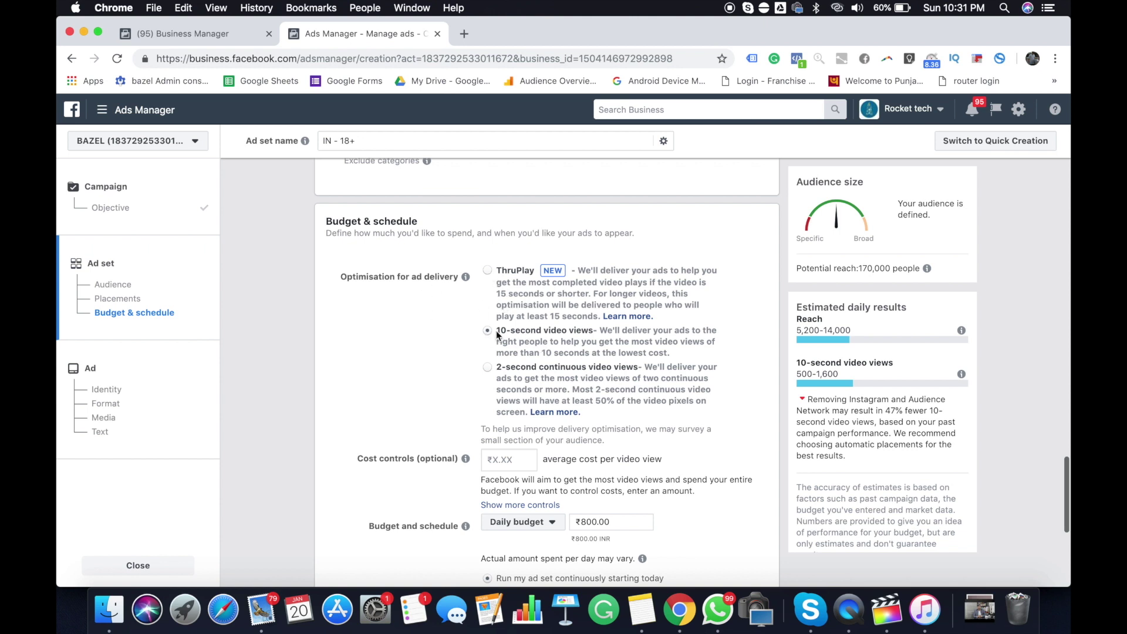
{"action": "scroll", "coordinate": [499, 344], "scroll_direction": "down", "scroll_amount": 2}
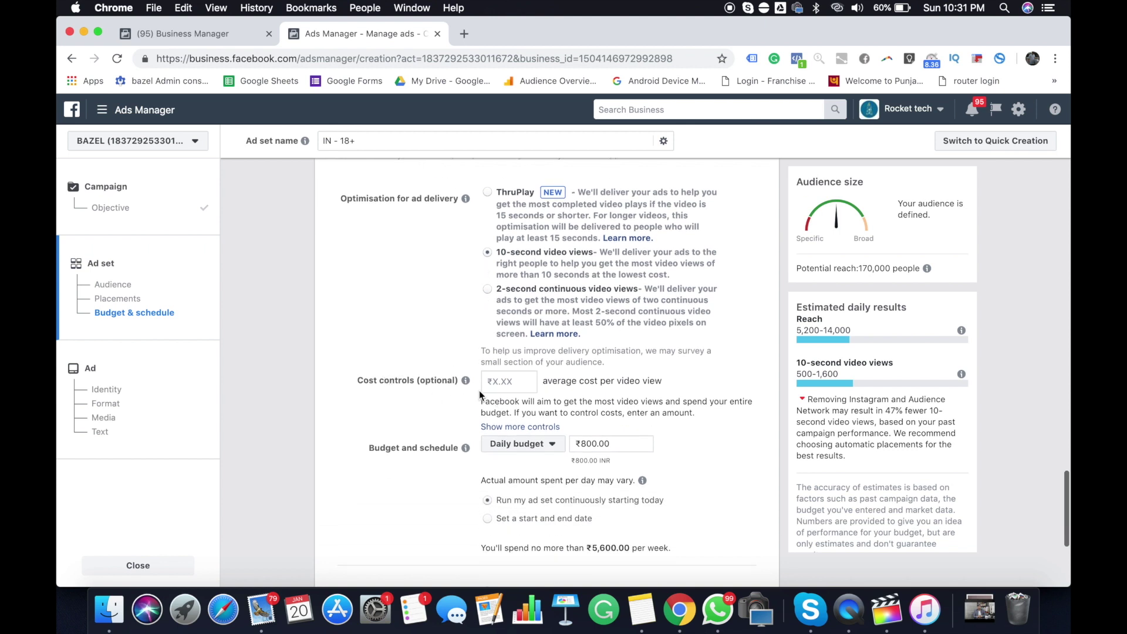
{"action": "double_click", "coordinate": [590, 445]}
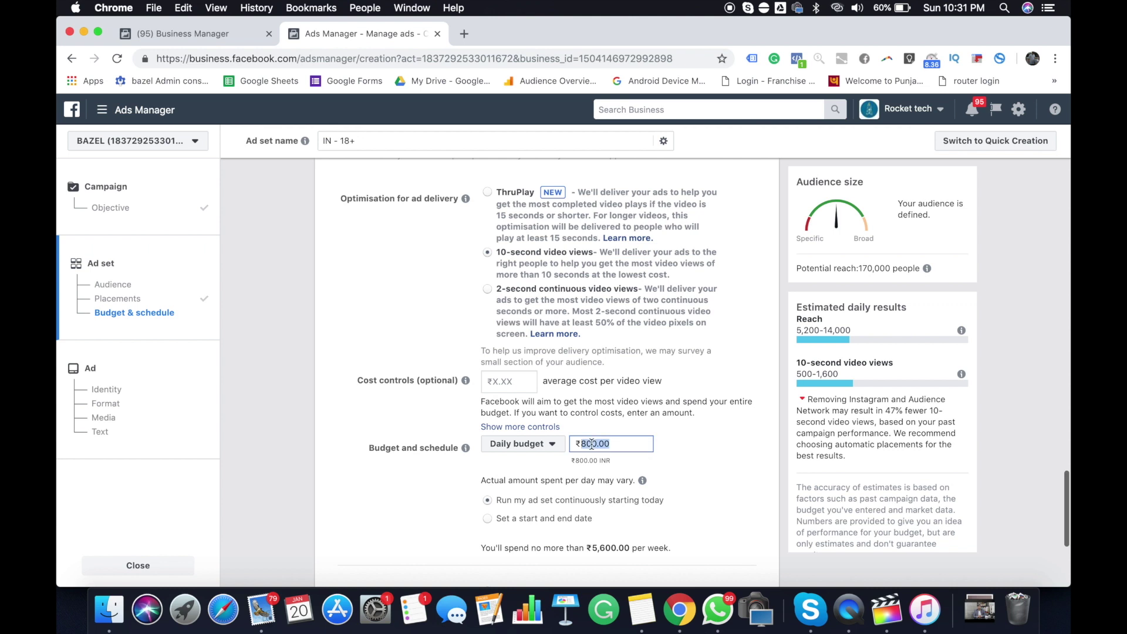
{"action": "type", "text": "500"}
{"action": "left_click", "coordinate": [734, 472]}
Expand the delivery type options of the ad set and continue to the ad setup.
{"action": "scroll", "coordinate": [732, 470], "scroll_direction": "down", "scroll_amount": 2}
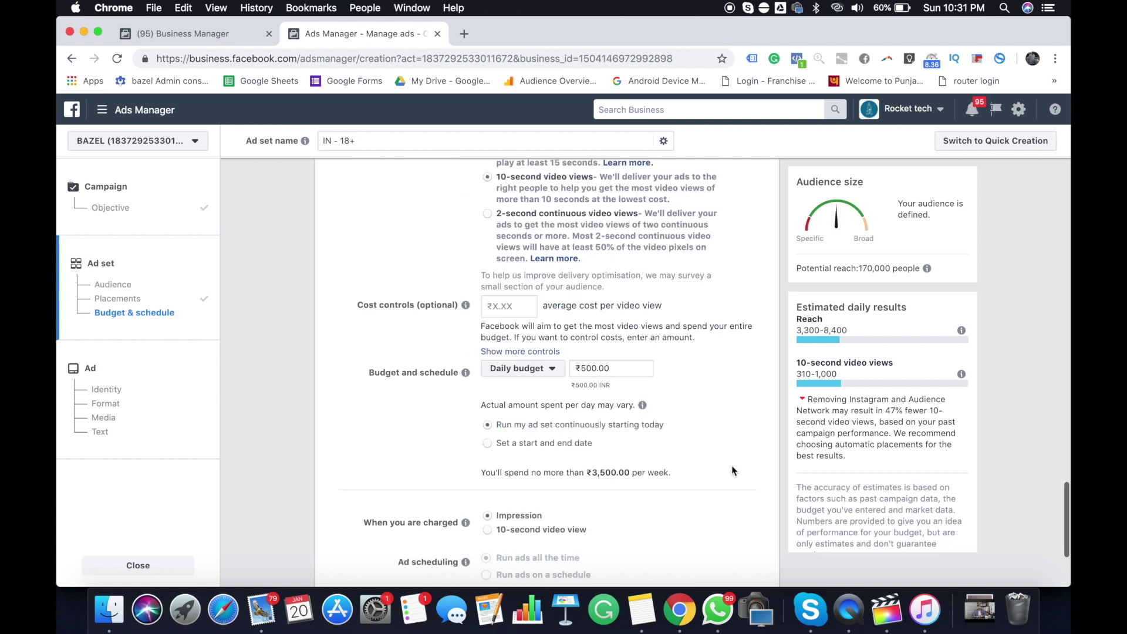
{"action": "scroll", "coordinate": [732, 471], "scroll_direction": "down", "scroll_amount": 4}
{"action": "mouse_move", "coordinate": [379, 378]}
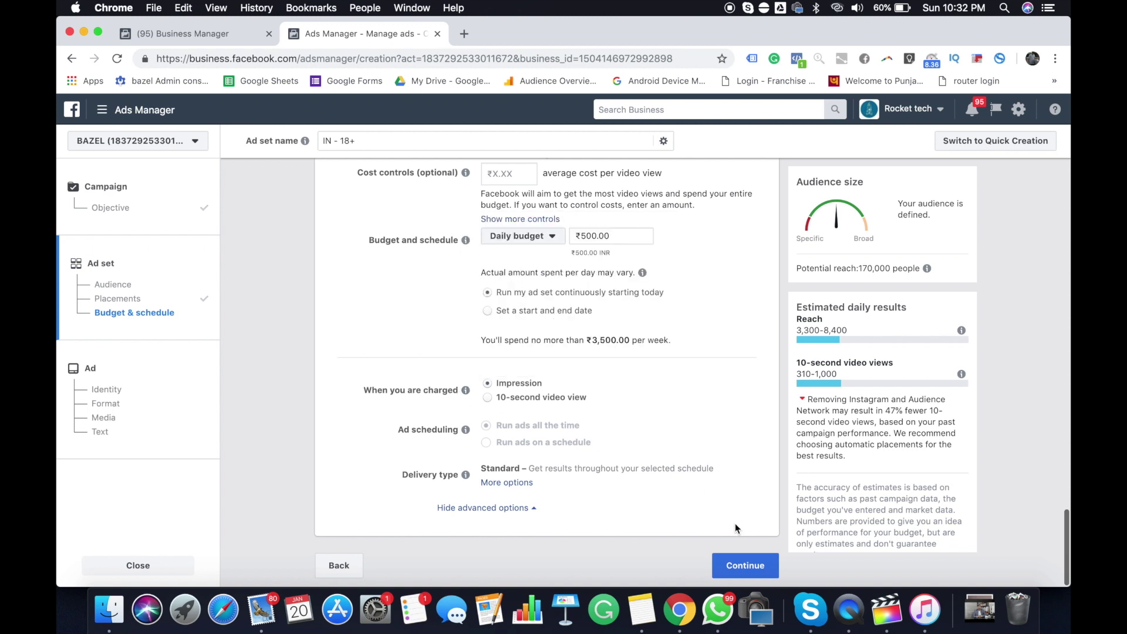
{"action": "left_click", "coordinate": [520, 483]}
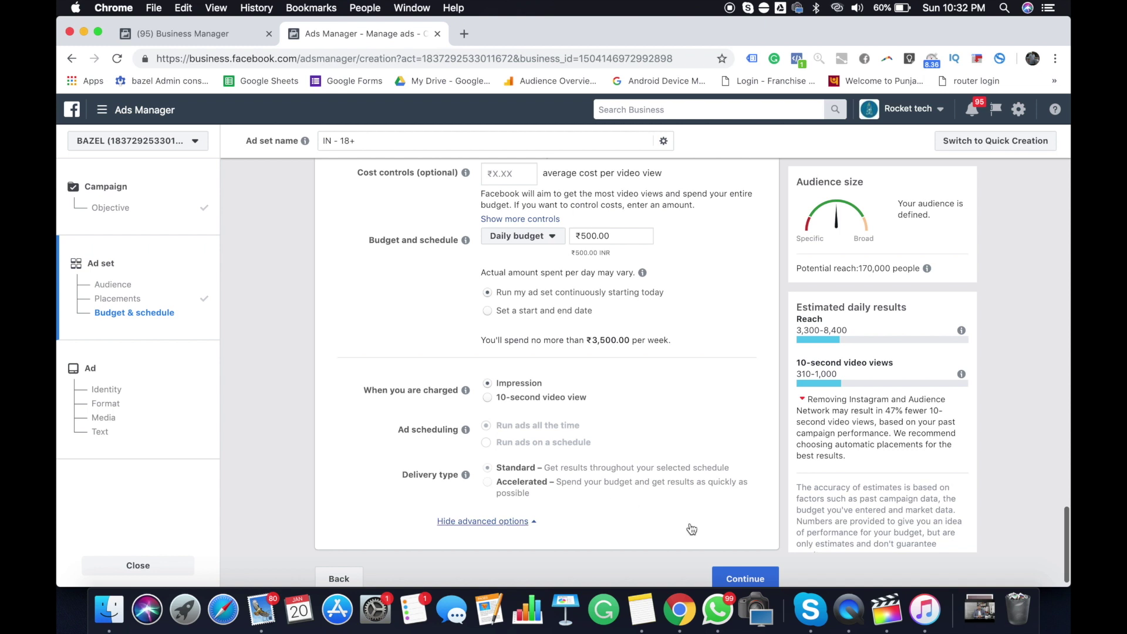
{"action": "scroll", "coordinate": [691, 527], "scroll_direction": "down", "scroll_amount": 1}
{"action": "left_click", "coordinate": [724, 562]}
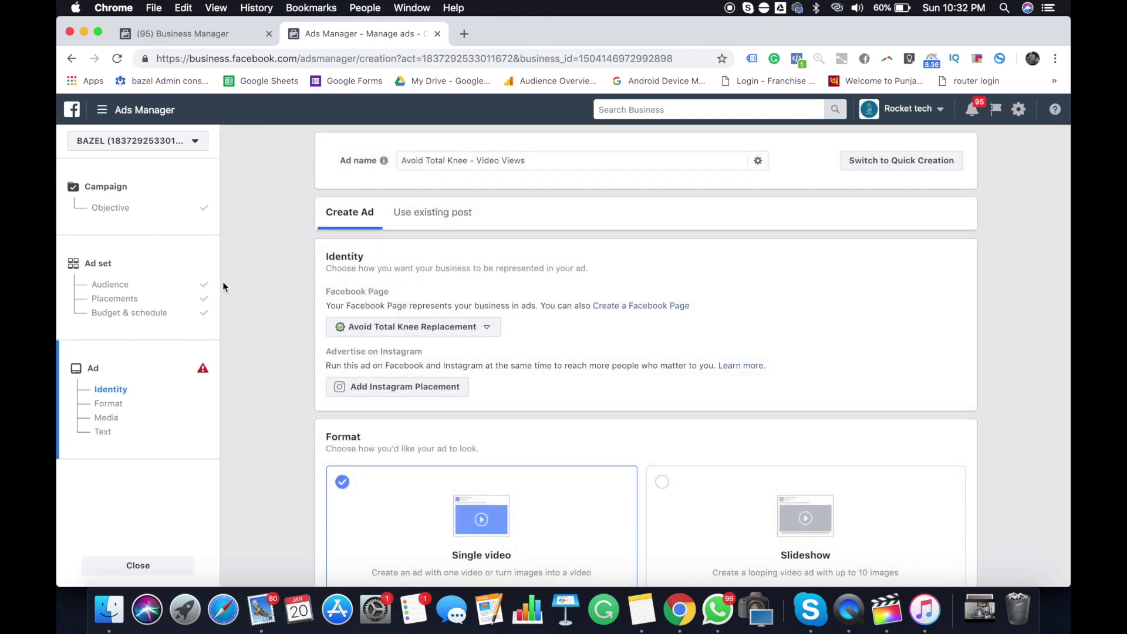
Choose Rocket Tech as the Facebook Page that represents the business in the ad.
{"action": "left_click", "coordinate": [410, 332]}
{"action": "scroll", "coordinate": [397, 463], "scroll_direction": "down", "scroll_amount": 8}
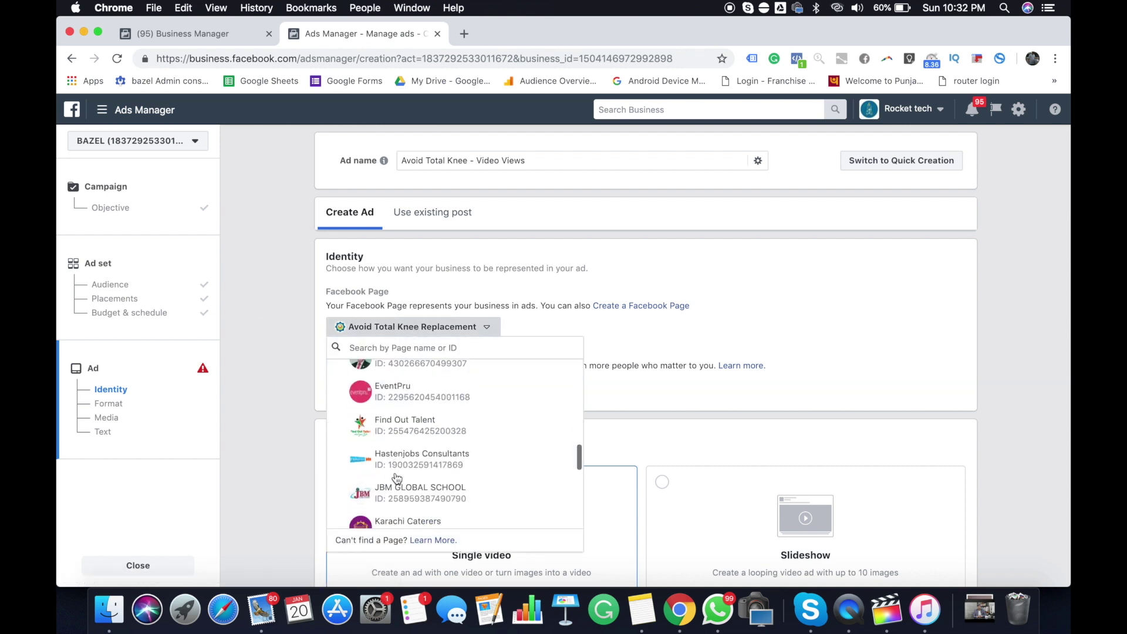
{"action": "left_click", "coordinate": [392, 496]}
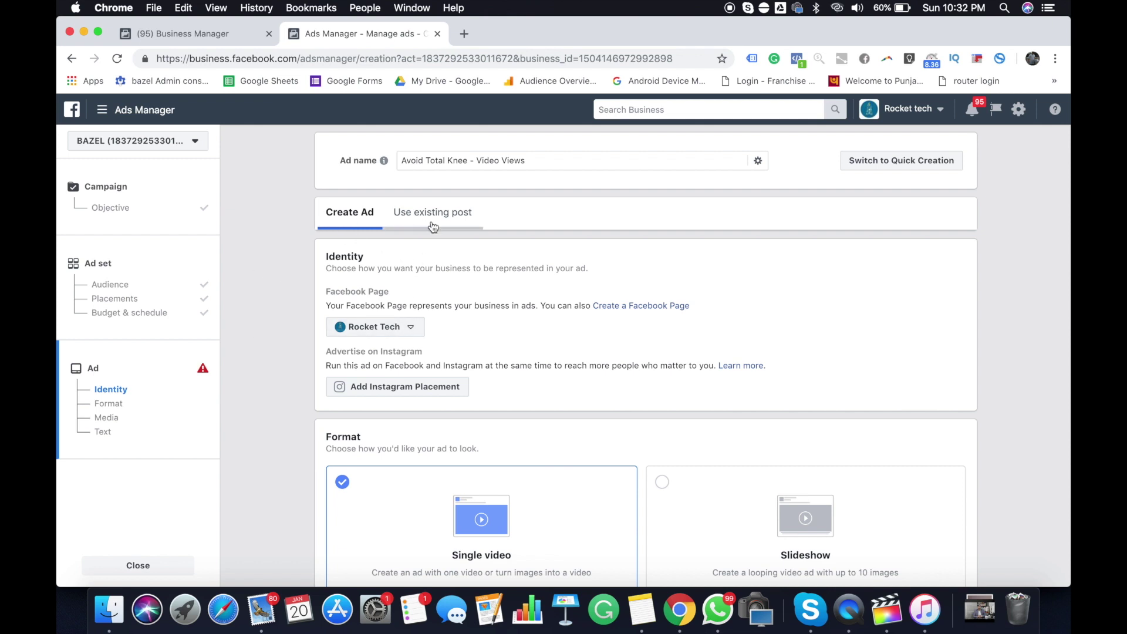
Switch the ad from creating new content to using an existing post.
{"action": "scroll", "coordinate": [333, 470], "scroll_direction": "down", "scroll_amount": 10}
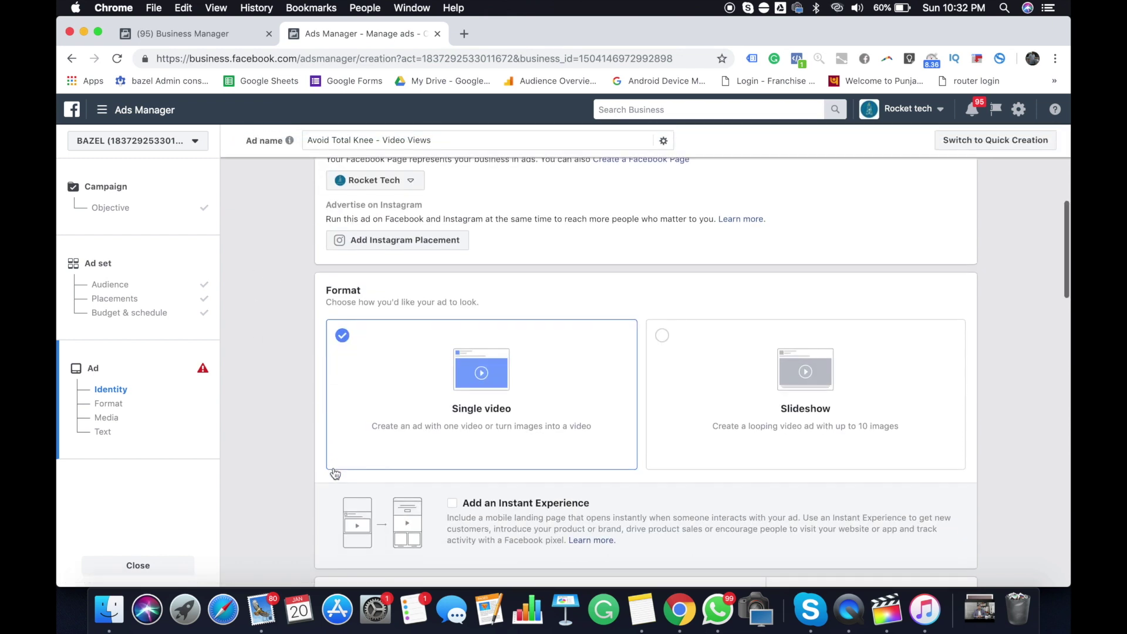
{"action": "scroll", "coordinate": [334, 467], "scroll_direction": "down", "scroll_amount": 3}
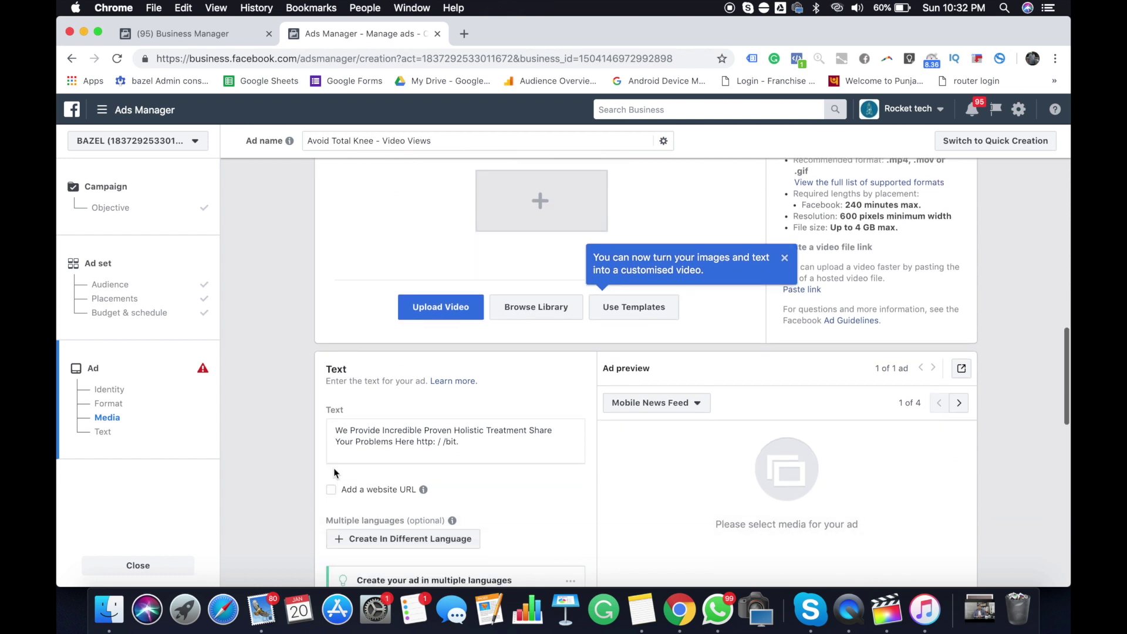
{"action": "scroll", "coordinate": [368, 438], "scroll_direction": "up", "scroll_amount": 8}
{"action": "scroll", "coordinate": [367, 441], "scroll_direction": "up", "scroll_amount": 4}
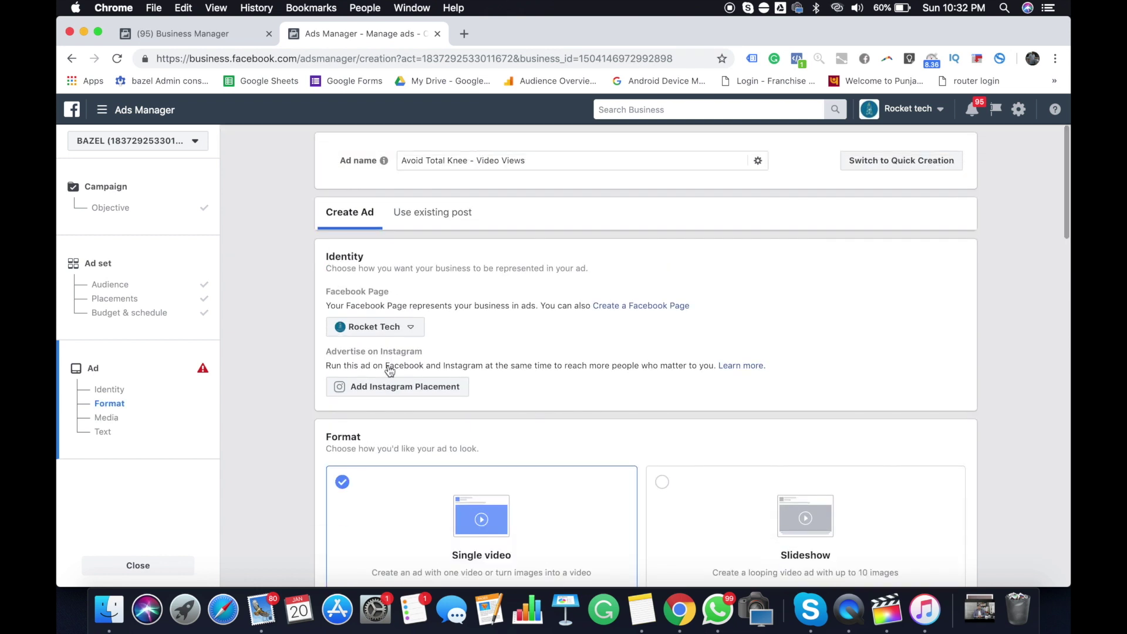
{"action": "left_click", "coordinate": [411, 216]}
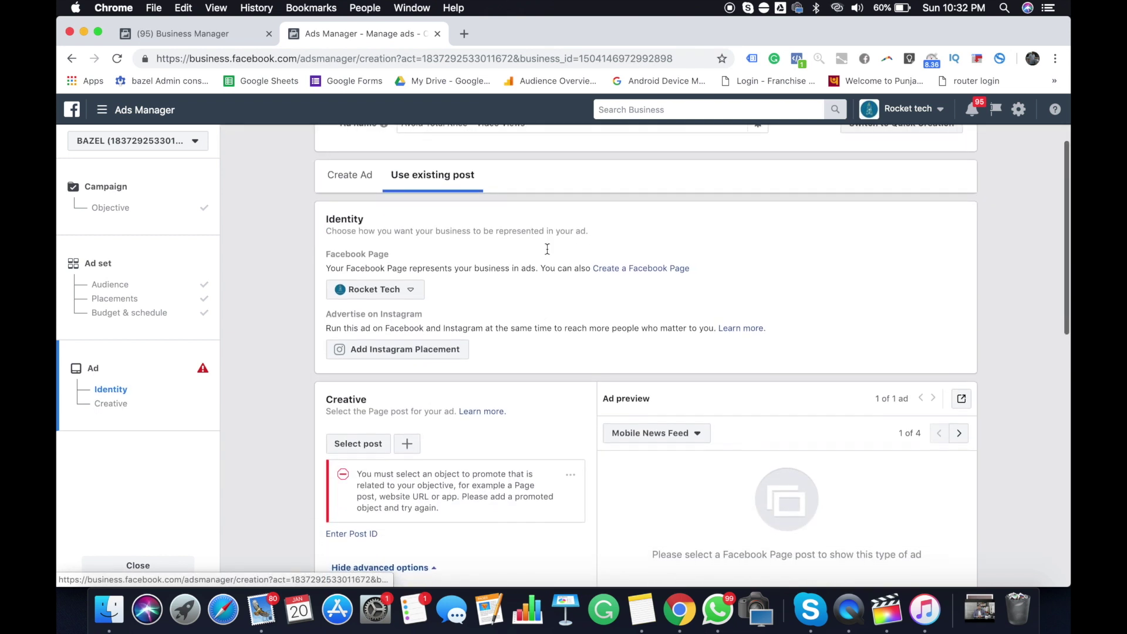
Try to rename the ad as "prons n cons".
{"action": "triple_click", "coordinate": [509, 160]}
{"action": "type", "text": "prons n cons"}
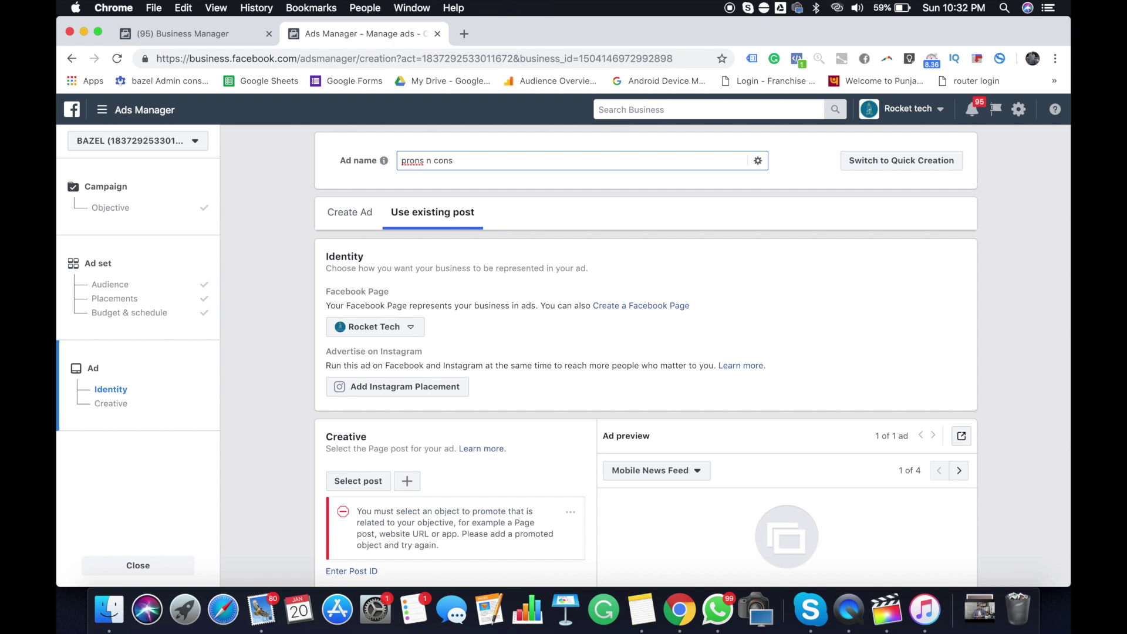
{"action": "key", "text": "super+z"}
{"action": "scroll", "coordinate": [368, 269], "scroll_direction": "down", "scroll_amount": 5}
{"action": "key", "text": "super+shift+z"}
{"action": "key", "text": "super+z"}
Select the Page's video post of 19 Jan 2019, "Ever stuck in a dilemma of hiring an in-house team", as the ad creative.
{"action": "scroll", "coordinate": [321, 437], "scroll_direction": "down", "scroll_amount": 4}
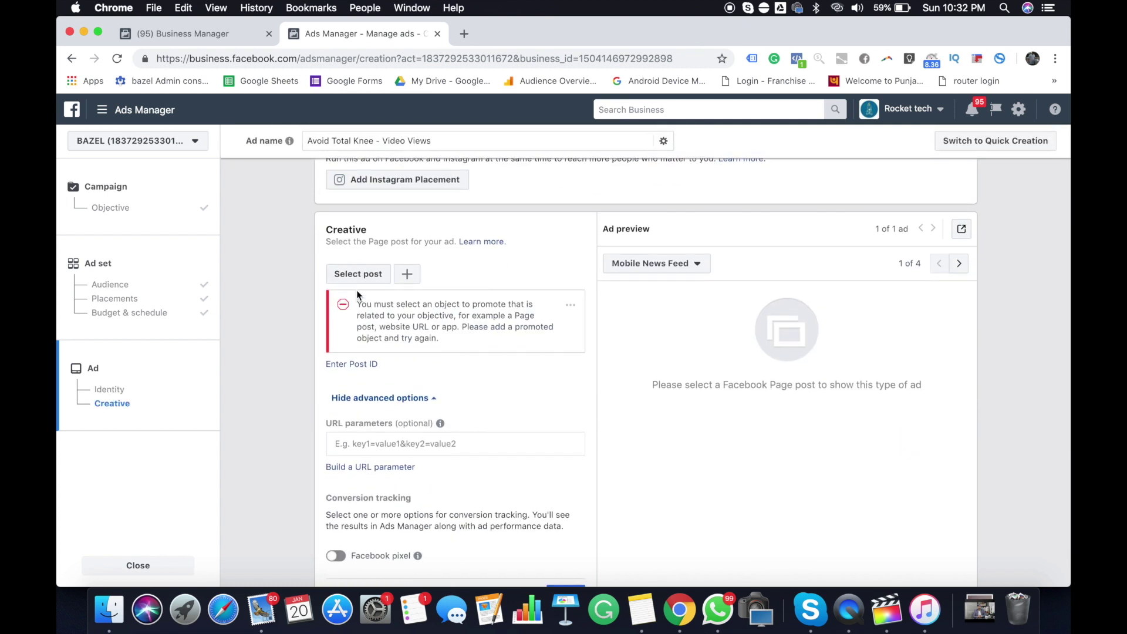
{"action": "left_click", "coordinate": [355, 281]}
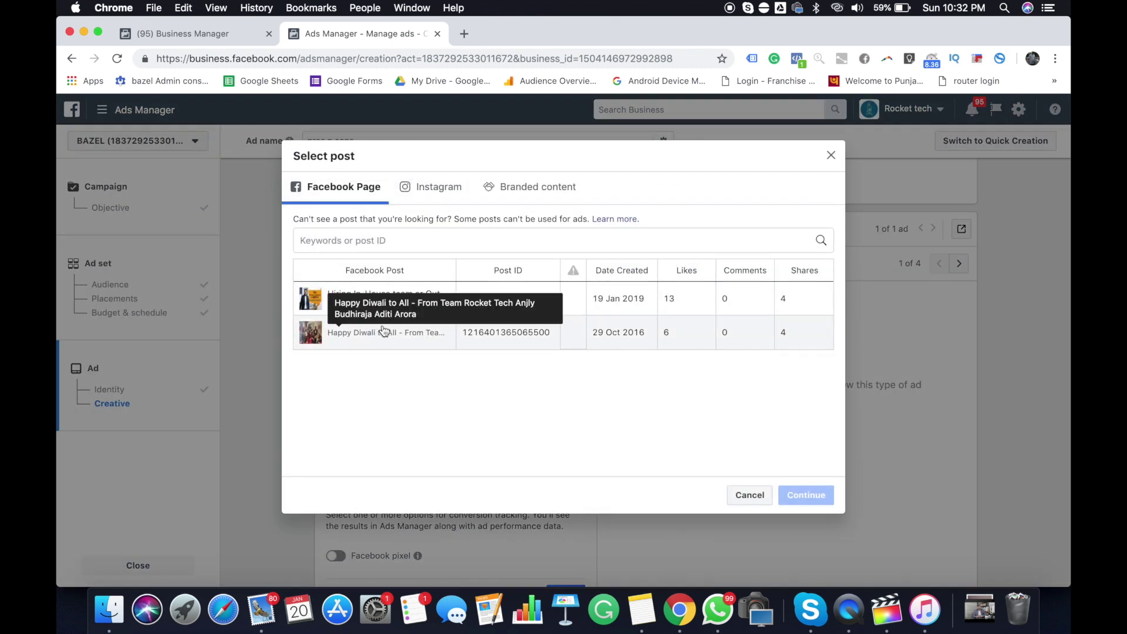
{"action": "left_click", "coordinate": [368, 304]}
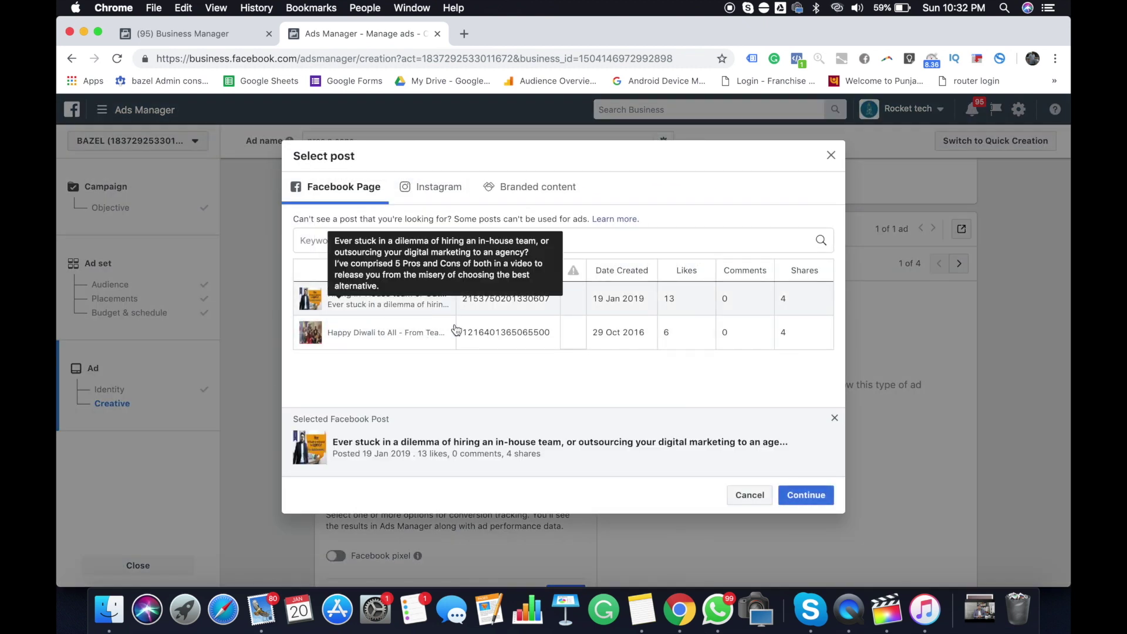
{"action": "left_click", "coordinate": [805, 495]}
Review the ad preview and the available call-to-action options for the post, closing them without updating the post.
{"action": "scroll", "coordinate": [277, 422], "scroll_direction": "down", "scroll_amount": 2}
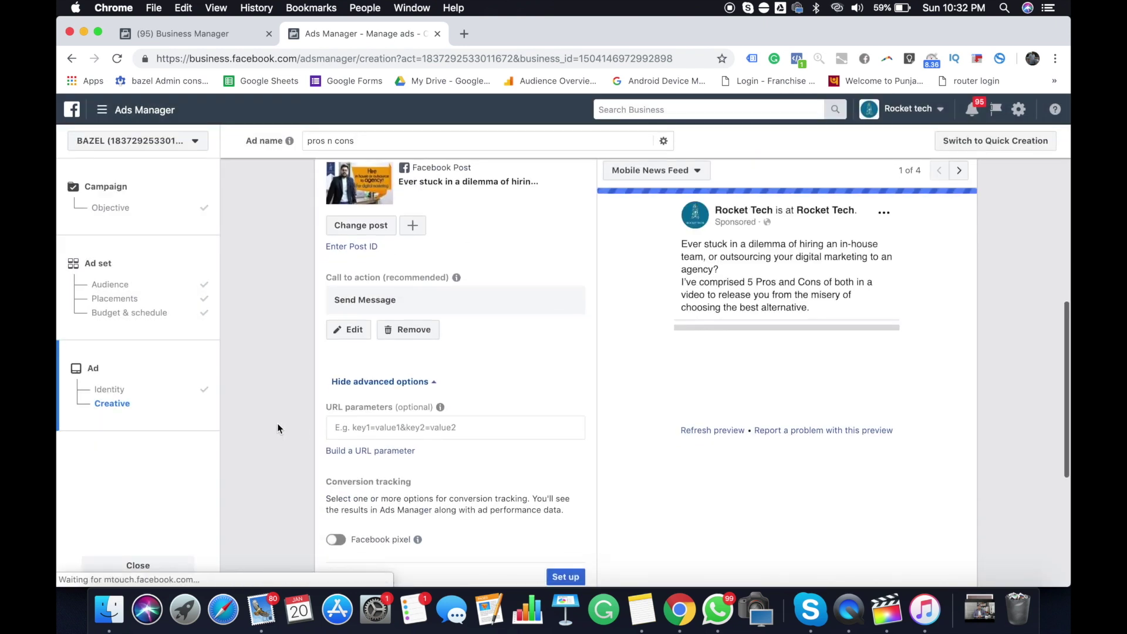
{"action": "scroll", "coordinate": [506, 456], "scroll_direction": "down", "scroll_amount": 2}
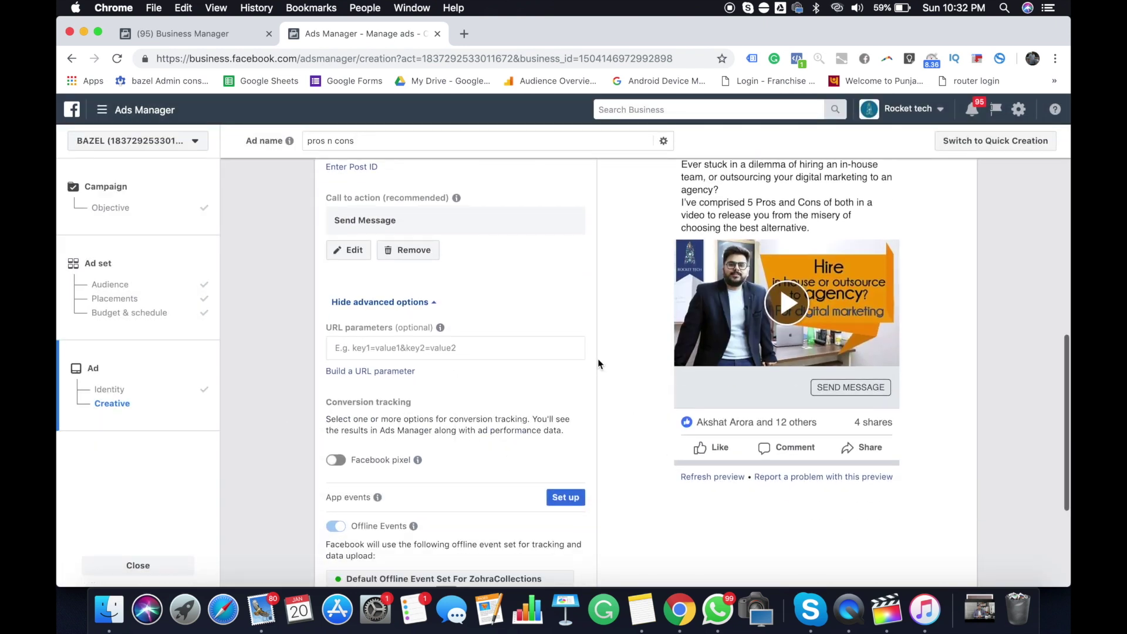
{"action": "scroll", "coordinate": [558, 373], "scroll_direction": "up", "scroll_amount": 2}
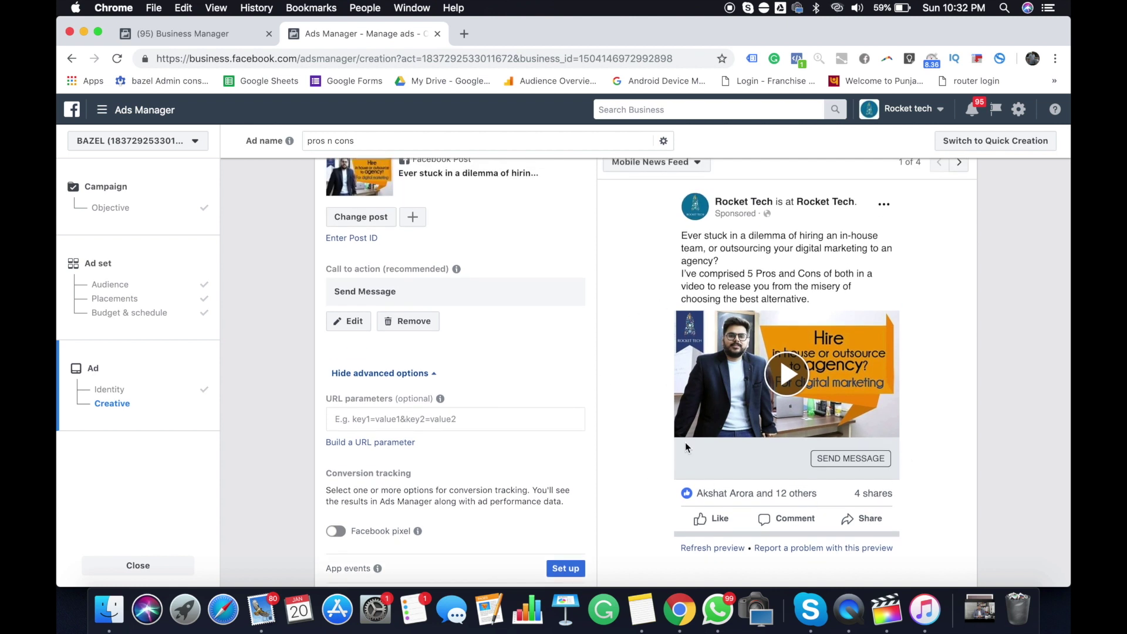
{"action": "left_click", "coordinate": [351, 321]}
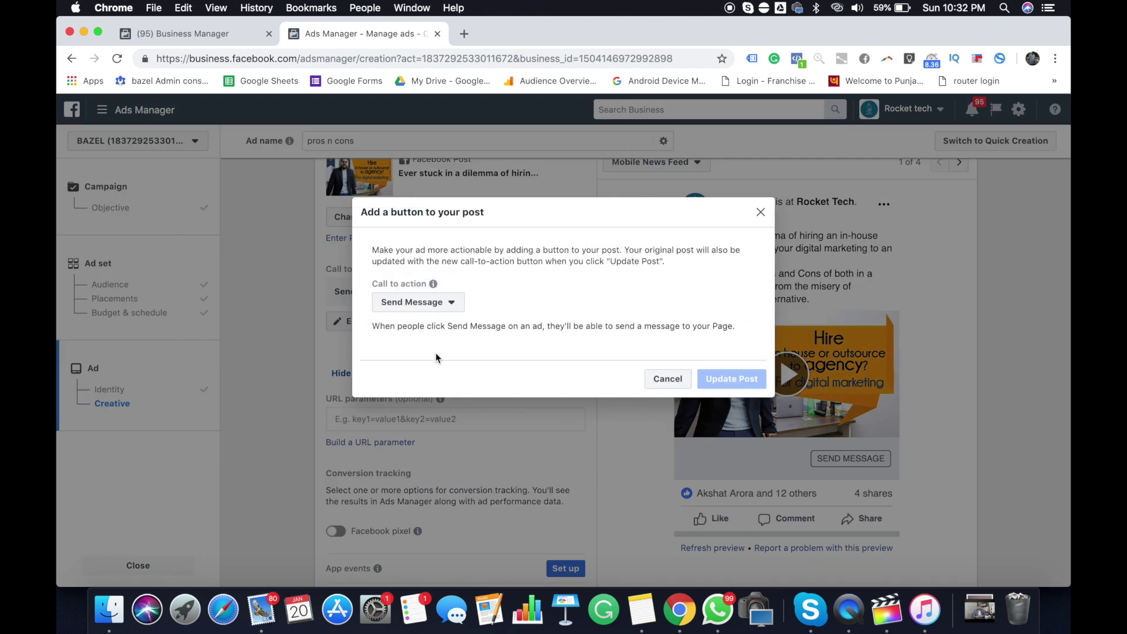
{"action": "left_click", "coordinate": [430, 304]}
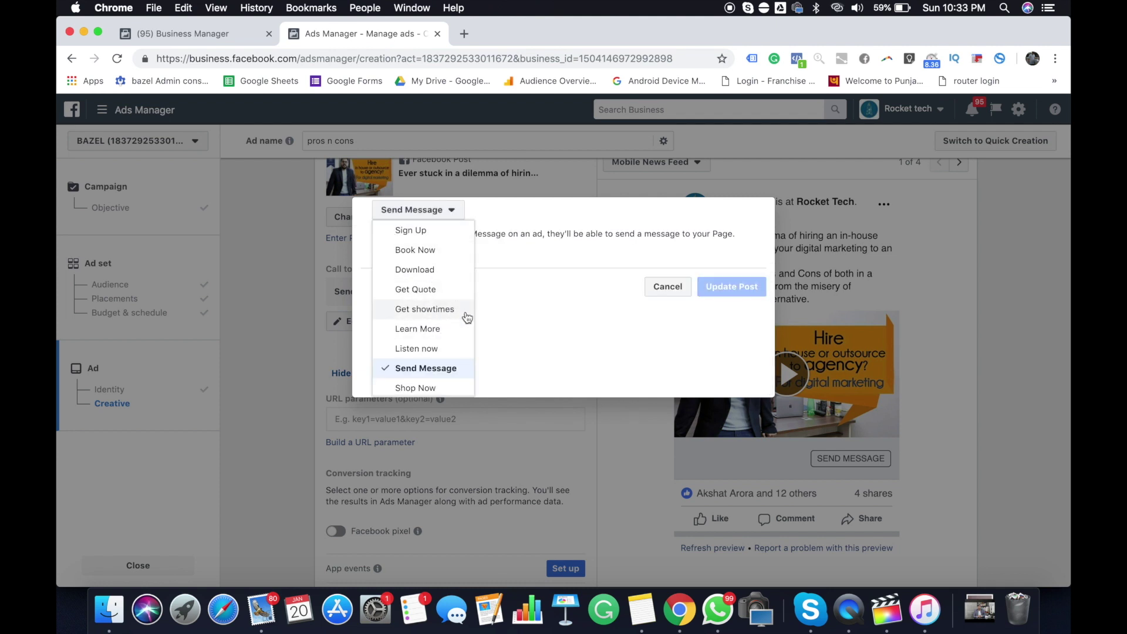
{"action": "scroll", "coordinate": [459, 368], "scroll_direction": "down", "scroll_amount": 2}
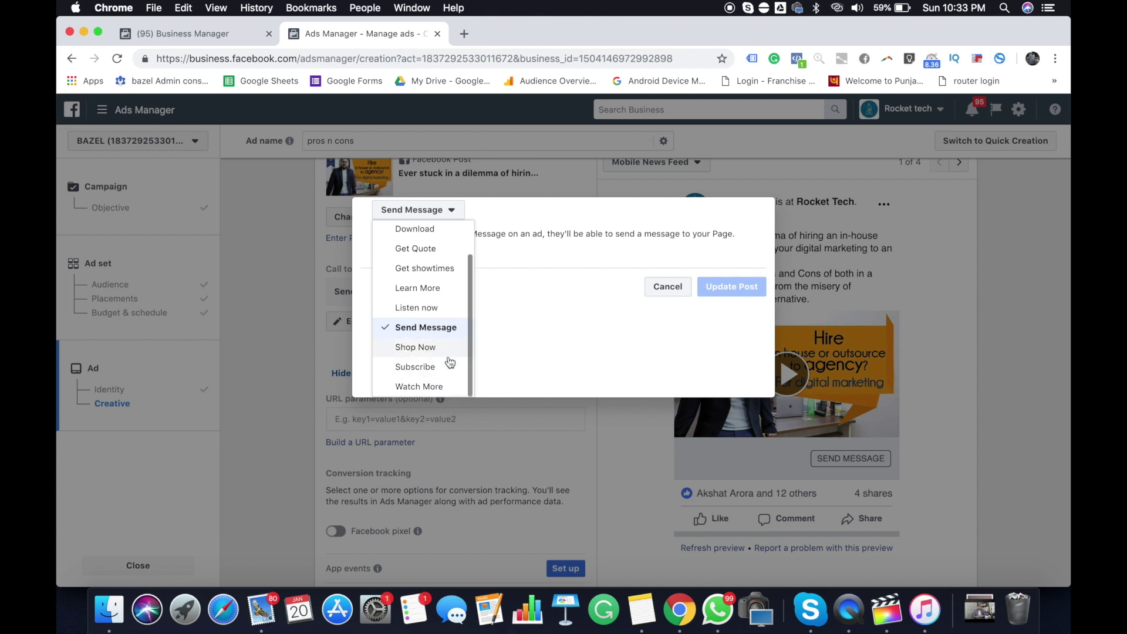
{"action": "left_click", "coordinate": [540, 358]}
{"action": "left_click", "coordinate": [652, 376]}
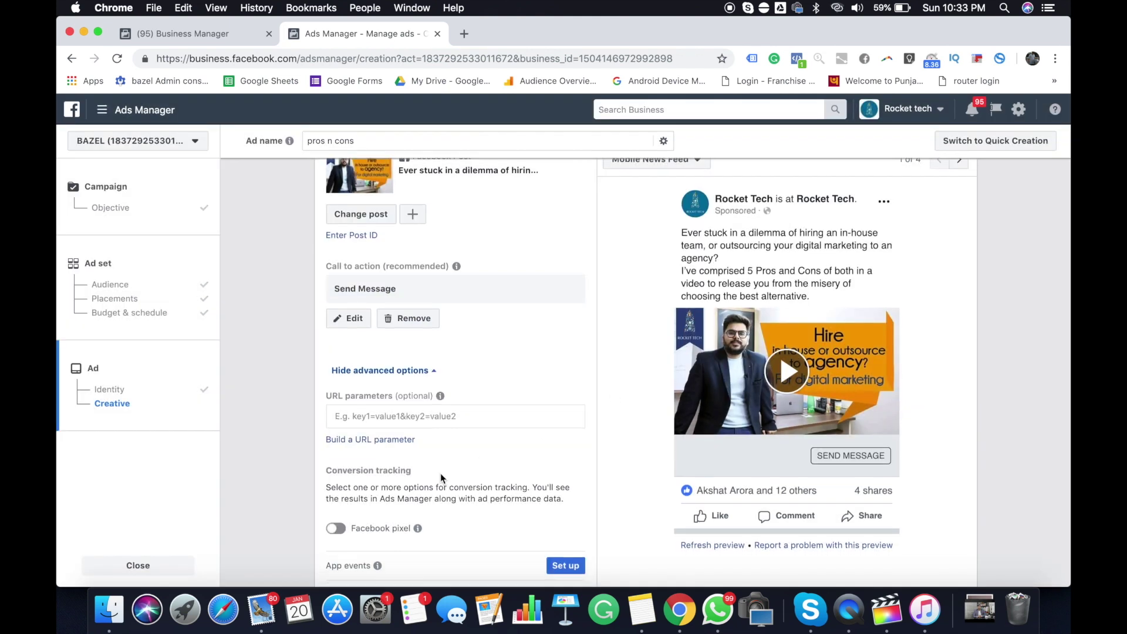
Check the remaining creative and tracking settings and confirm the ad to submit the campaign.
{"action": "scroll", "coordinate": [440, 473], "scroll_direction": "down", "scroll_amount": 3}
{"action": "scroll", "coordinate": [440, 473], "scroll_direction": "up", "scroll_amount": 5}
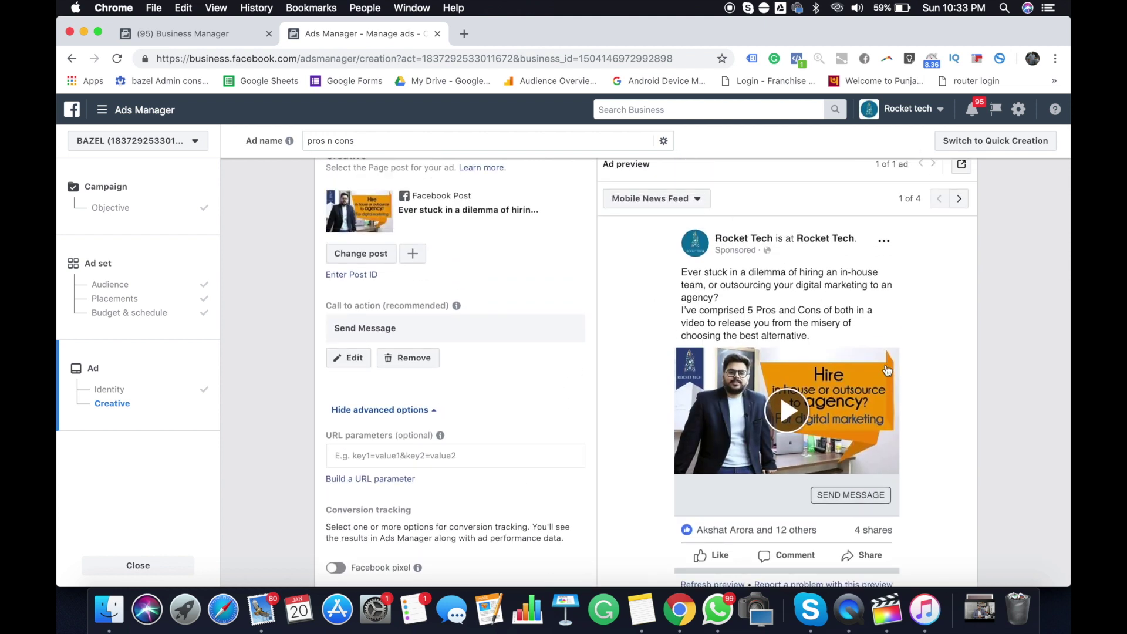
{"action": "scroll", "coordinate": [681, 428], "scroll_direction": "down", "scroll_amount": 5}
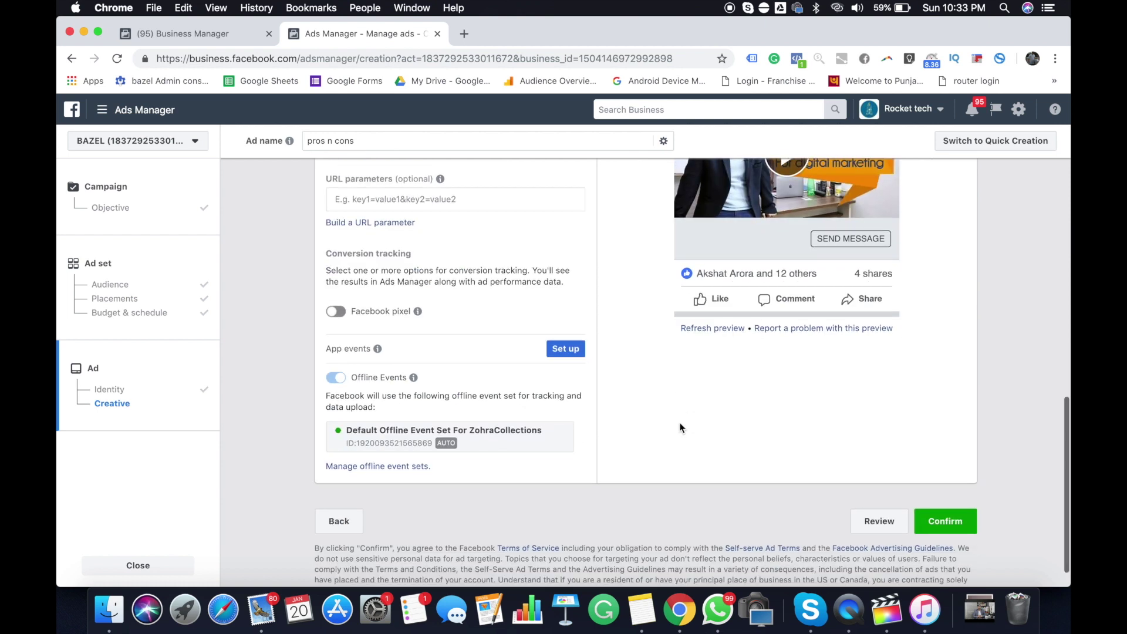
{"action": "scroll", "coordinate": [681, 427], "scroll_direction": "up", "scroll_amount": 2}
{"action": "scroll", "coordinate": [838, 477], "scroll_direction": "down", "scroll_amount": 2}
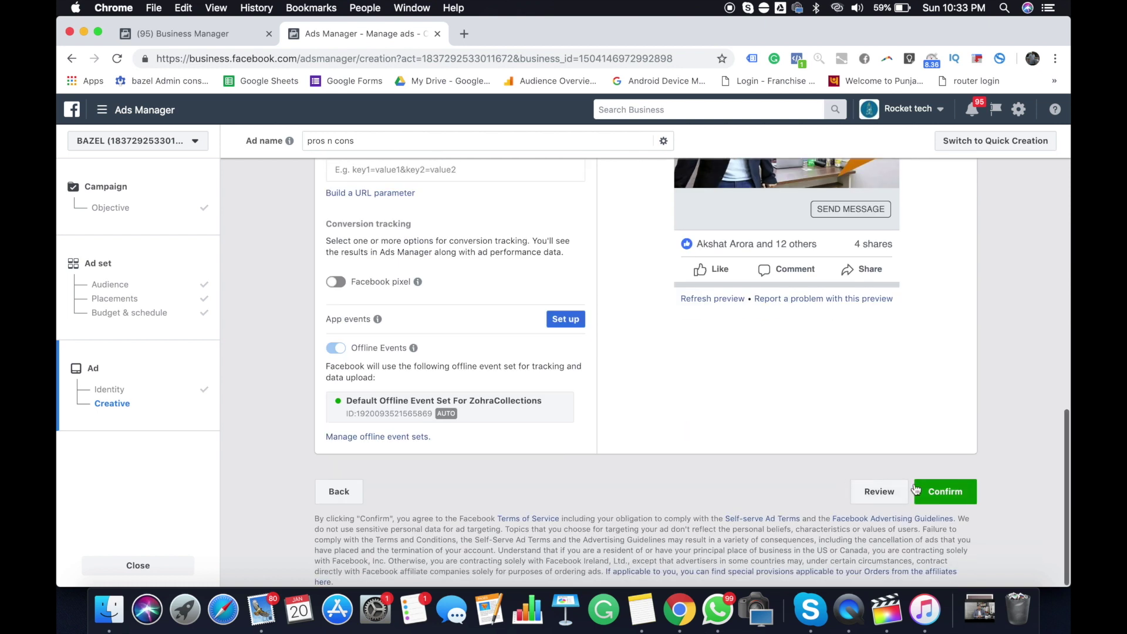
{"action": "left_click", "coordinate": [933, 492]}
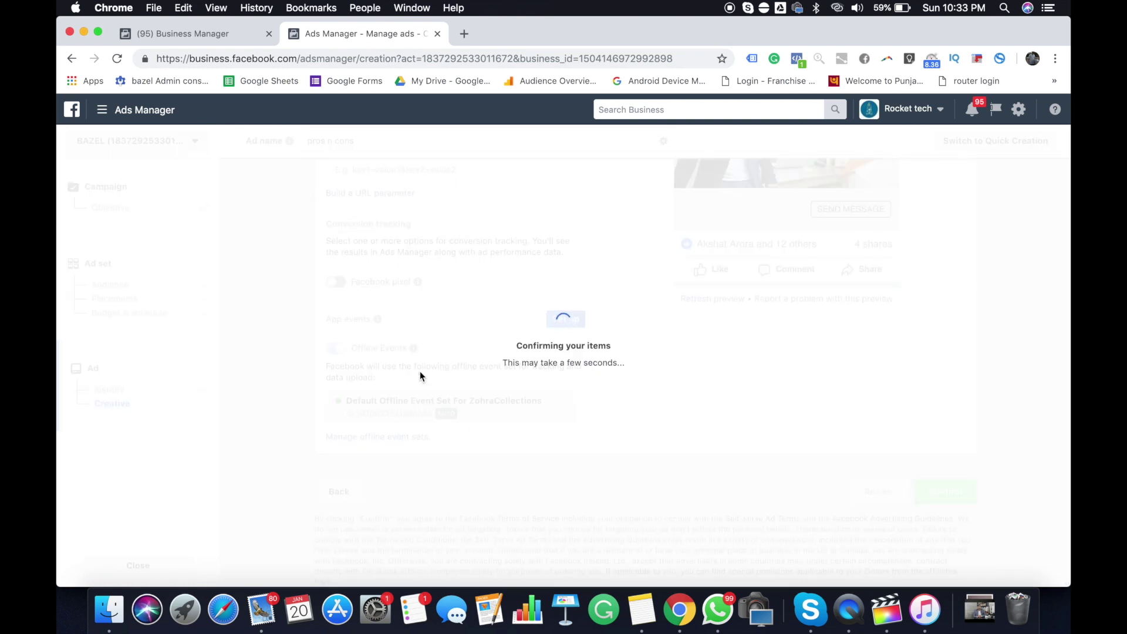